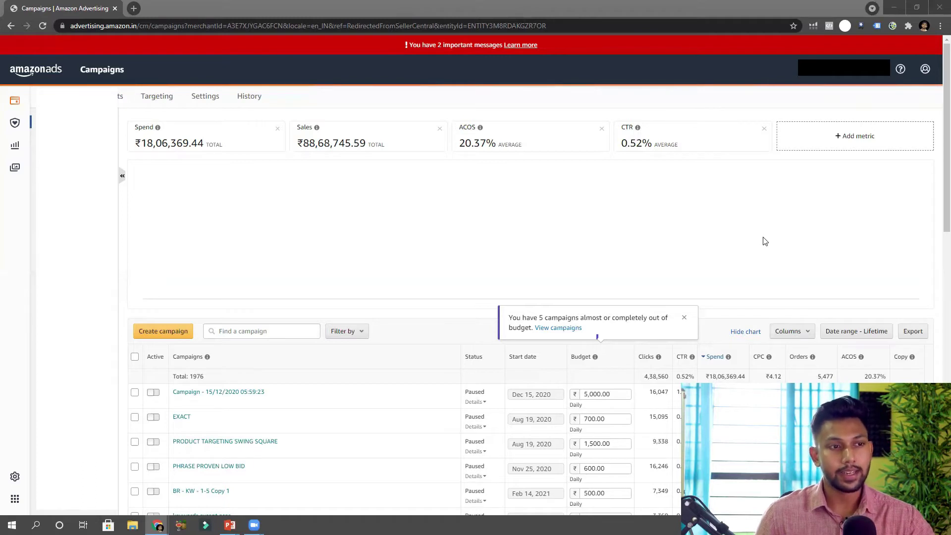
Add the Orders metric to the metrics shown above the campaign chart.
click(819, 138)
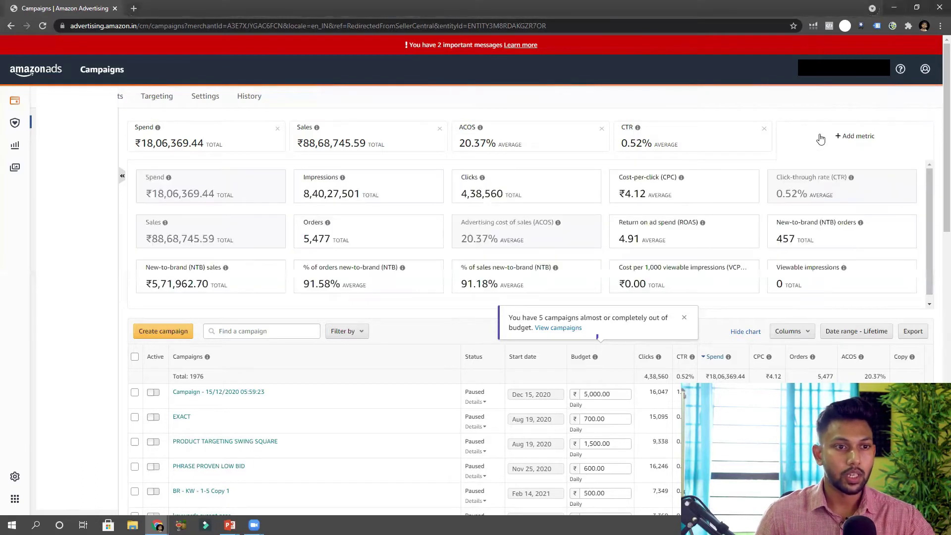
click(325, 234)
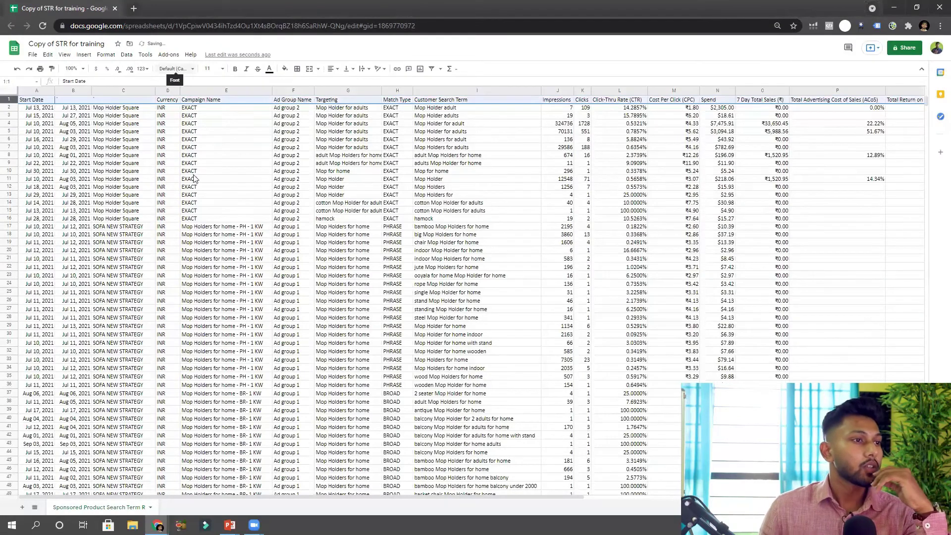
In the Google Sheets file "Copy of STR for training", freeze 1 row so the header row stays in place.
click(195, 179)
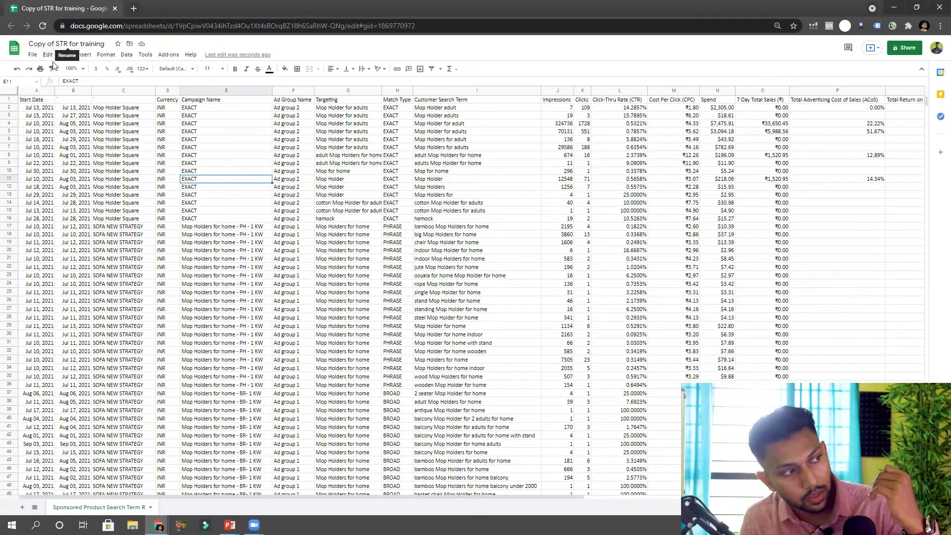
click(64, 54)
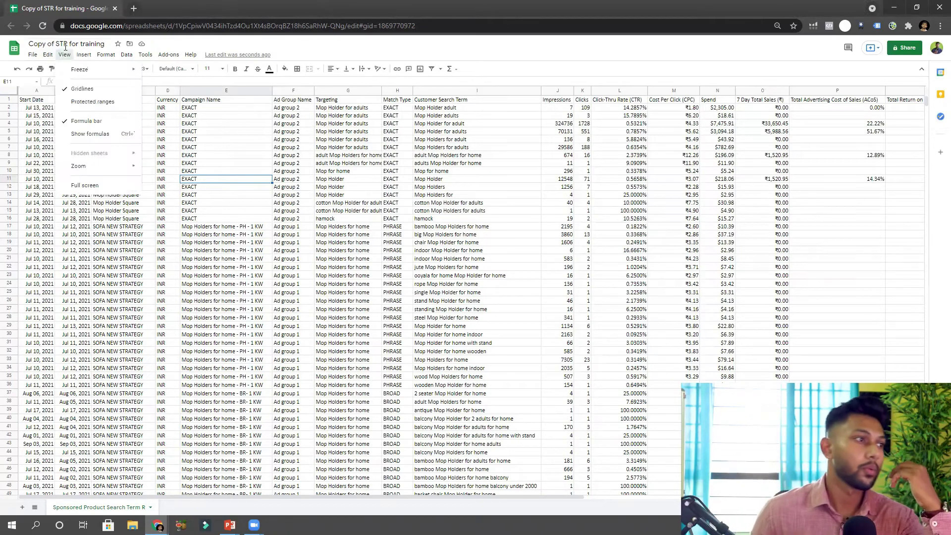
mouse_move(115, 72)
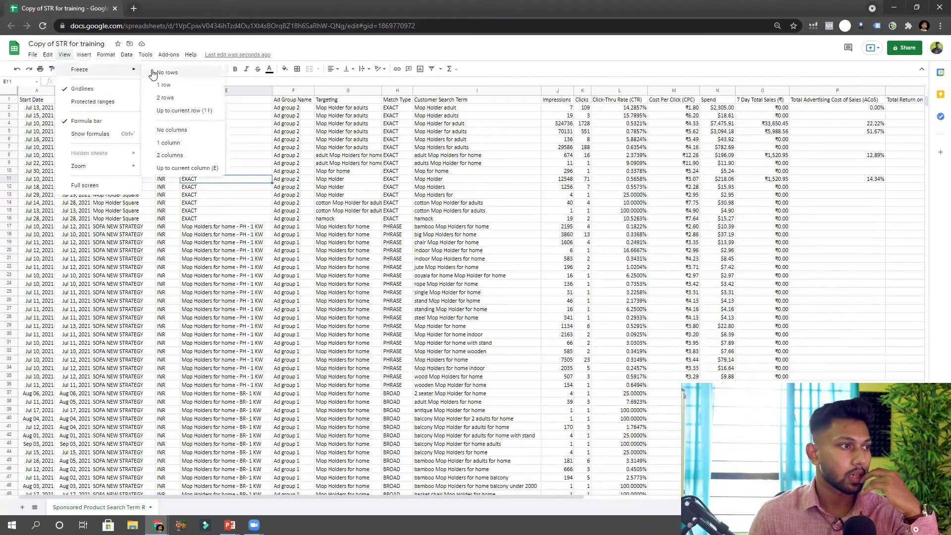
click(165, 85)
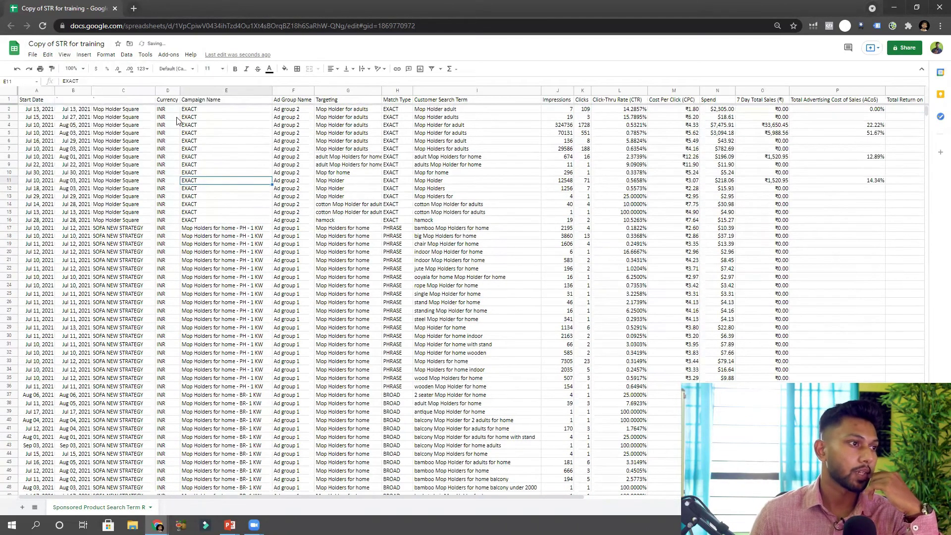
Create a new filter view based on the header row of the search term report.
click(7, 100)
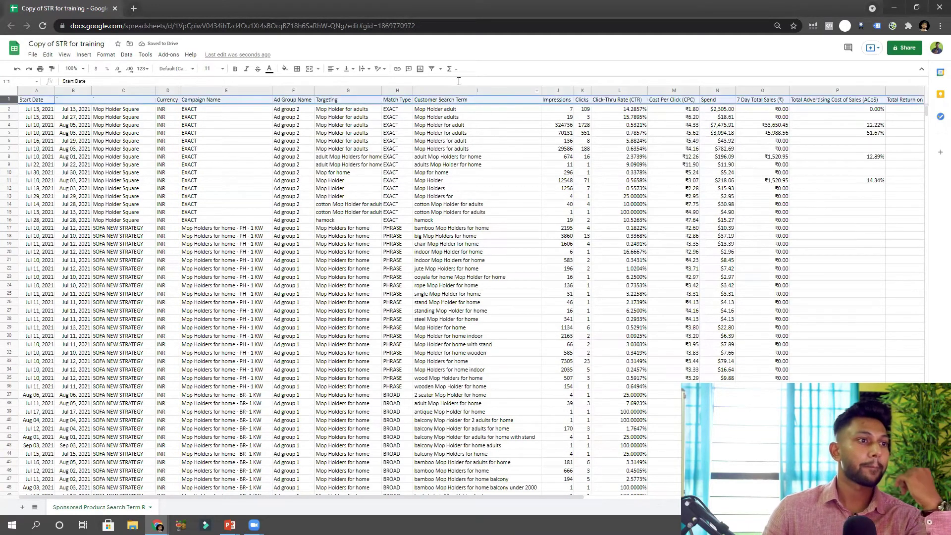
click(440, 69)
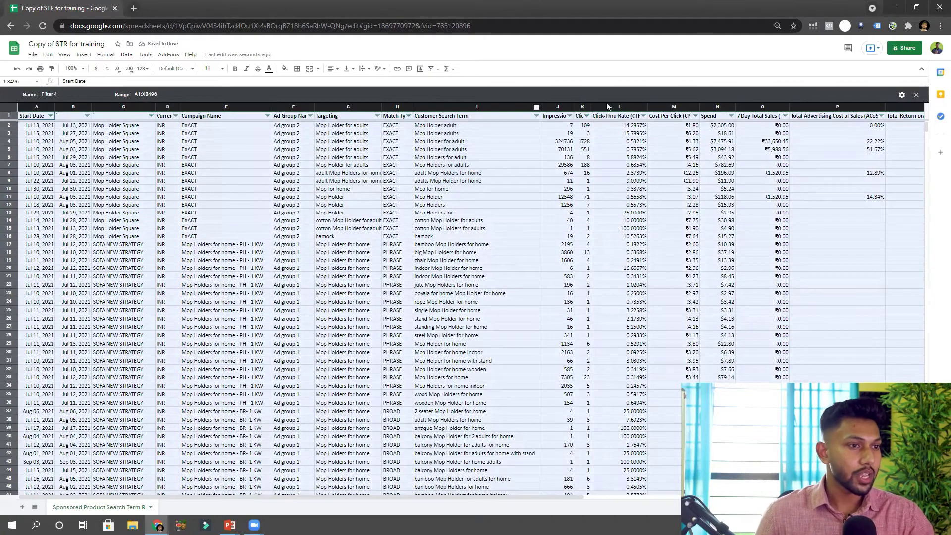
click(656, 142)
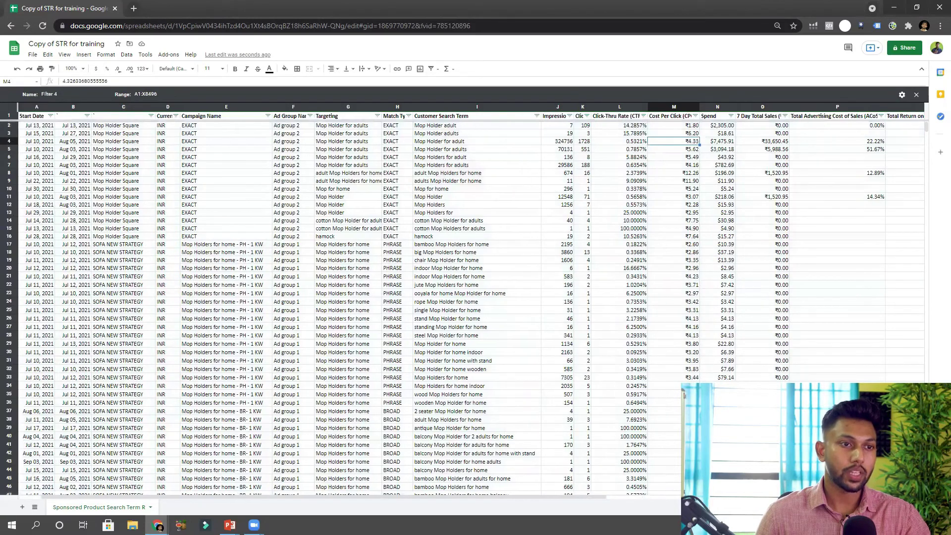
click(837, 453)
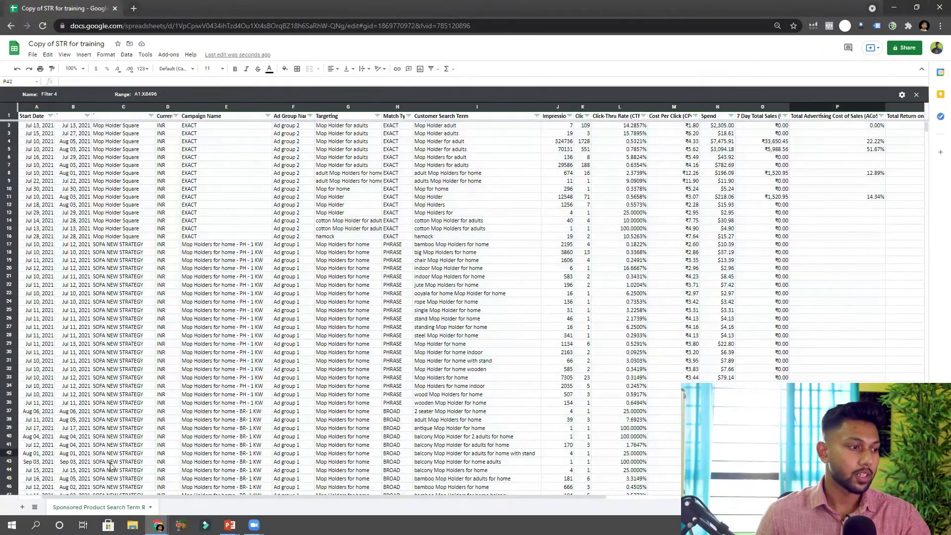
Filter the 7 Day Total Orders column by values to exclude 0.00, 1.00 and 2.00.
drag(119, 498, 229, 497)
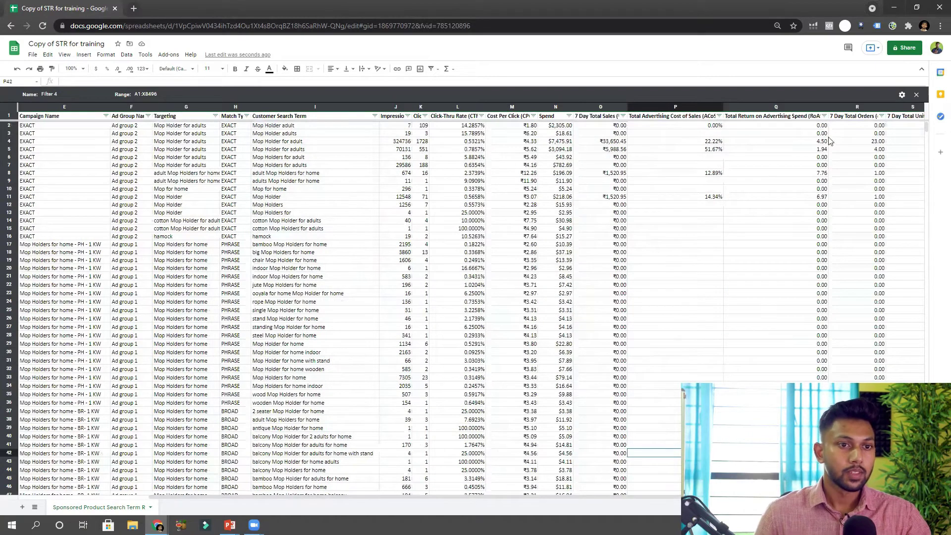
click(882, 116)
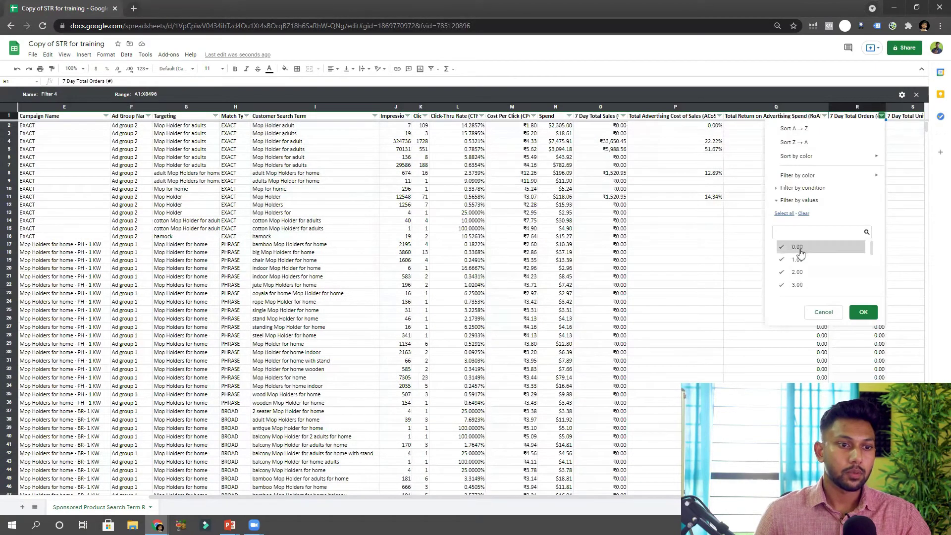
click(796, 246)
click(797, 260)
click(797, 272)
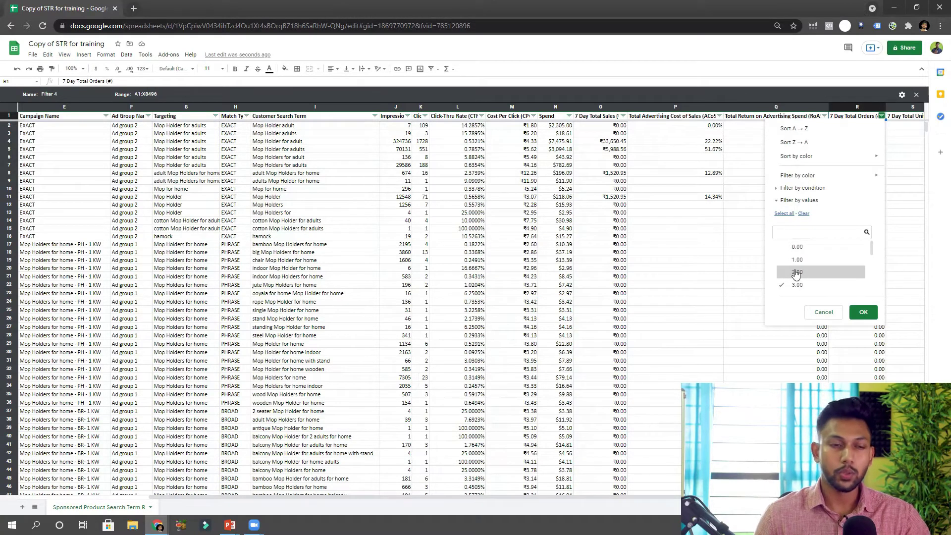
click(862, 313)
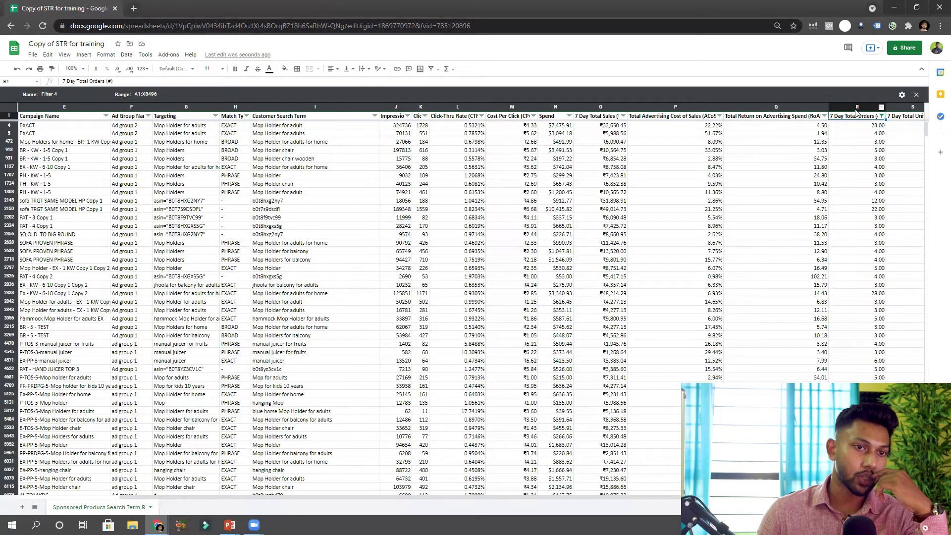
Format the 7 Day Total Orders column as Number and sort it Z → A.
click(840, 107)
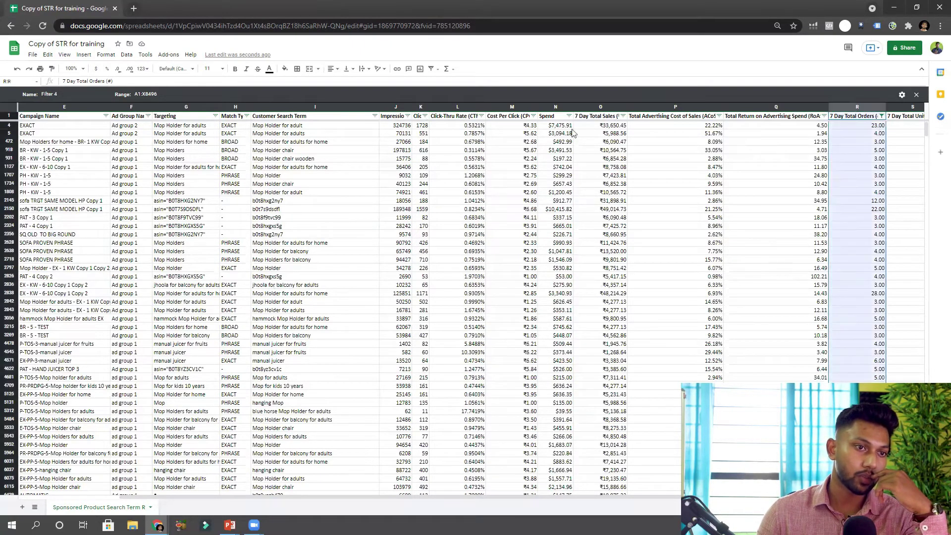
click(142, 69)
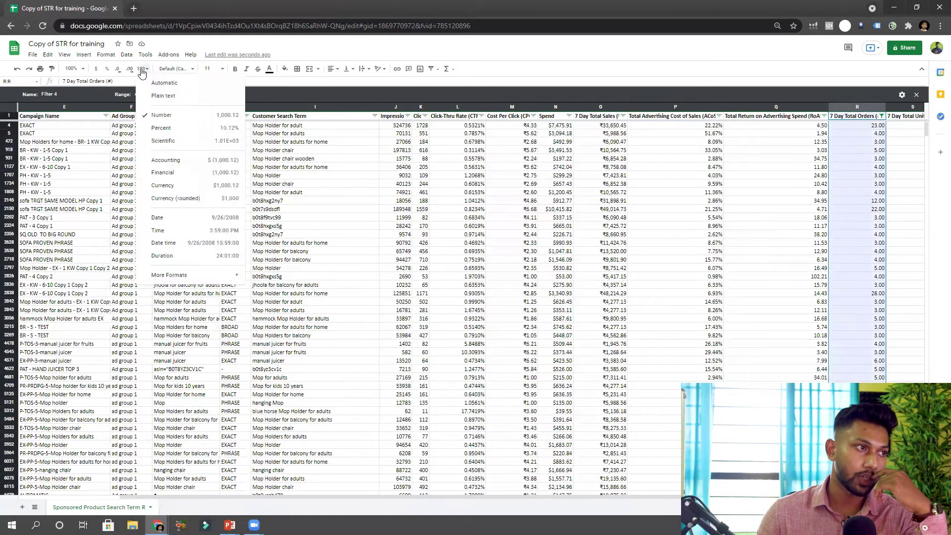
click(161, 115)
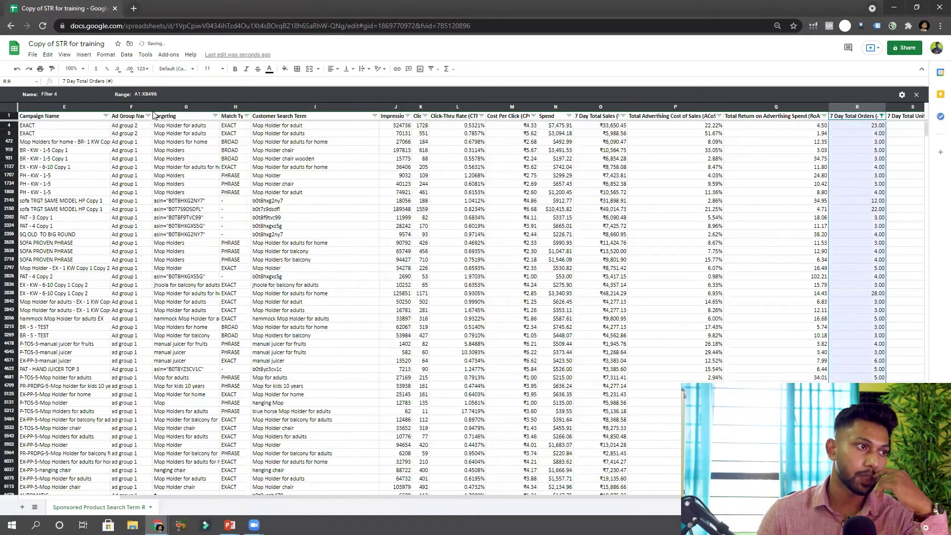
click(881, 116)
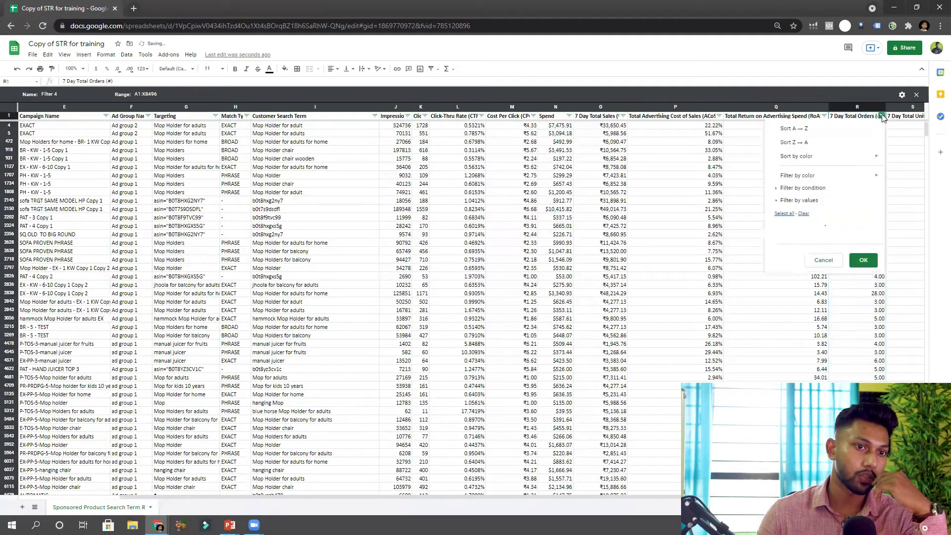
click(796, 143)
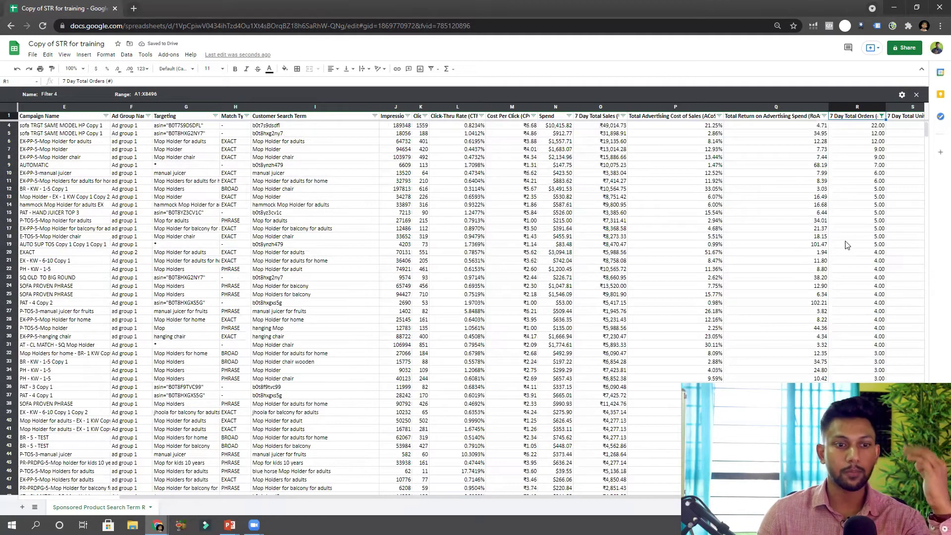
scroll(307, 164, up, 1)
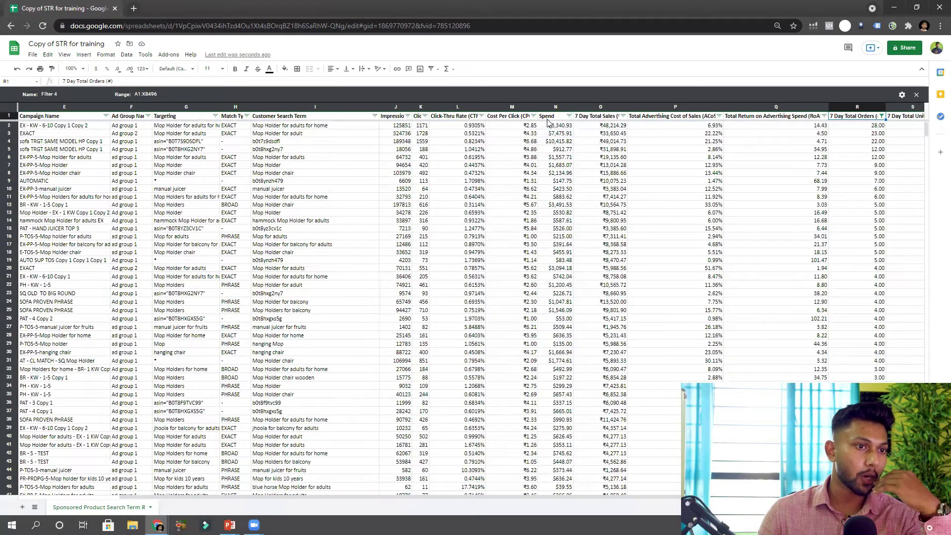
Format the Total Advertising Cost of Sales (ACoS) column as percent and sort it Z → A.
click(718, 116)
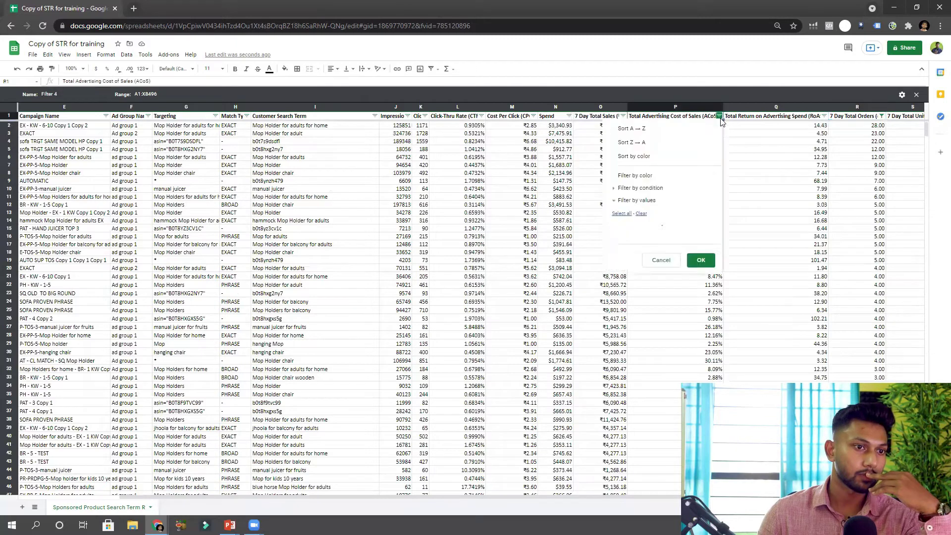
click(752, 150)
click(675, 106)
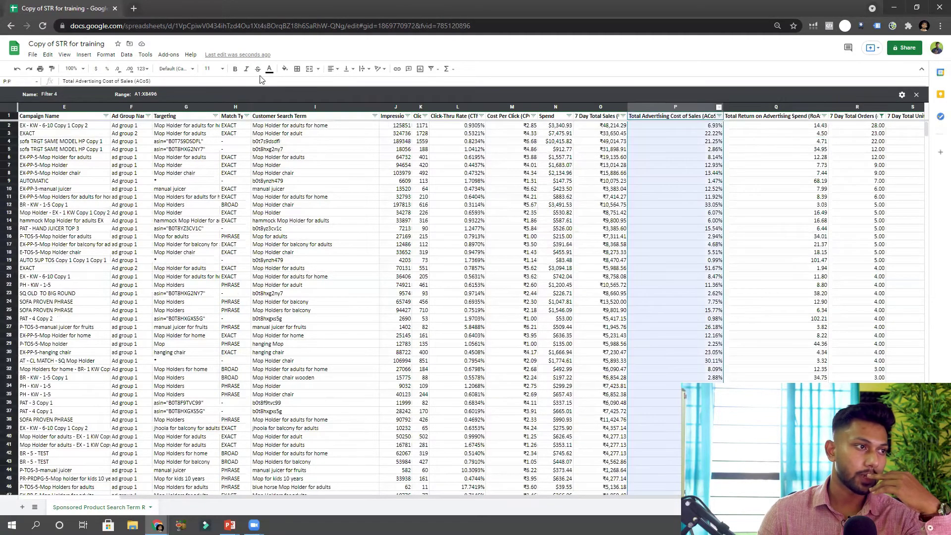
click(107, 69)
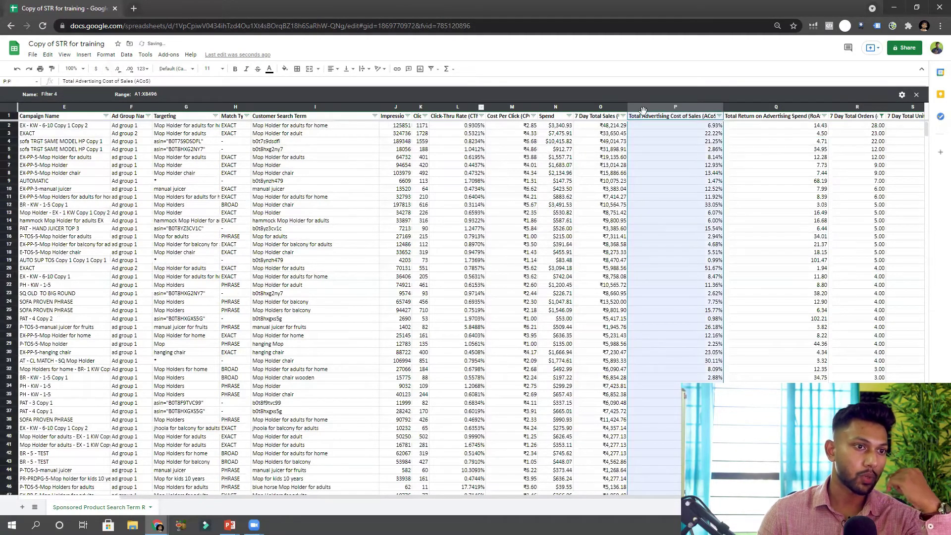
click(719, 116)
click(652, 143)
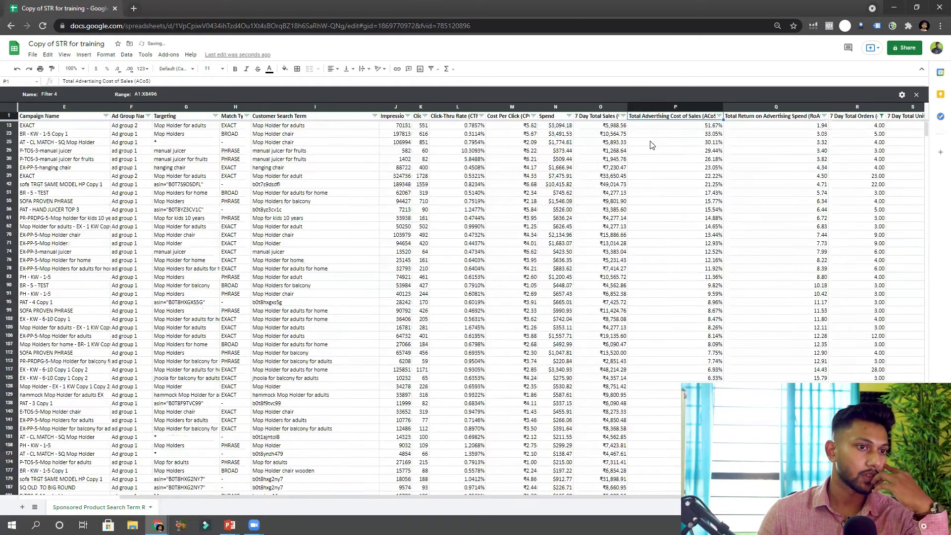
Compare the customer search terms with the highest ACoS values and check the product-code entries among the search terms.
click(306, 128)
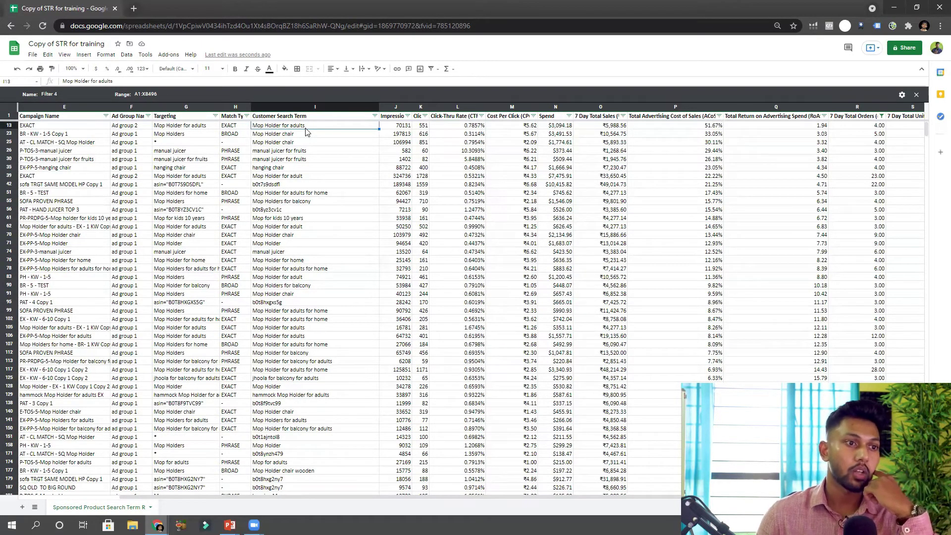
click(715, 127)
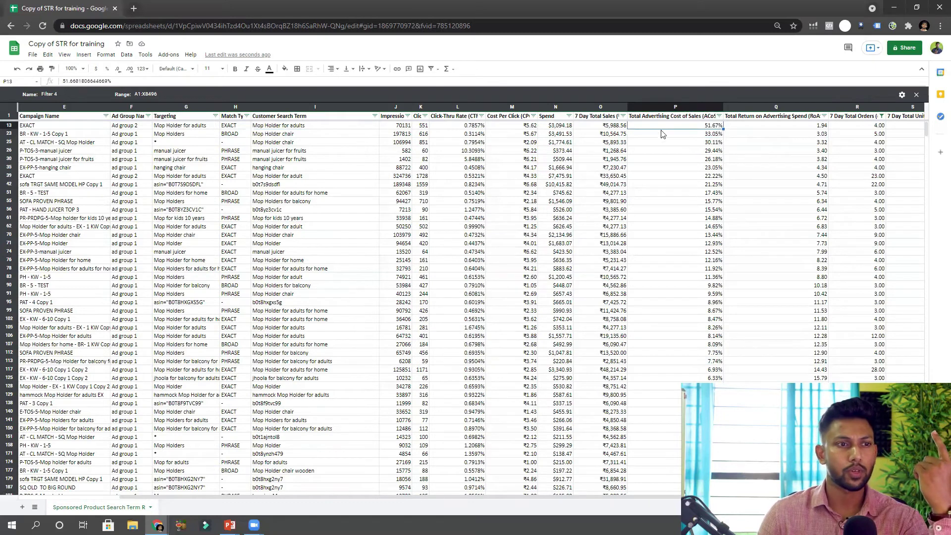
click(366, 126)
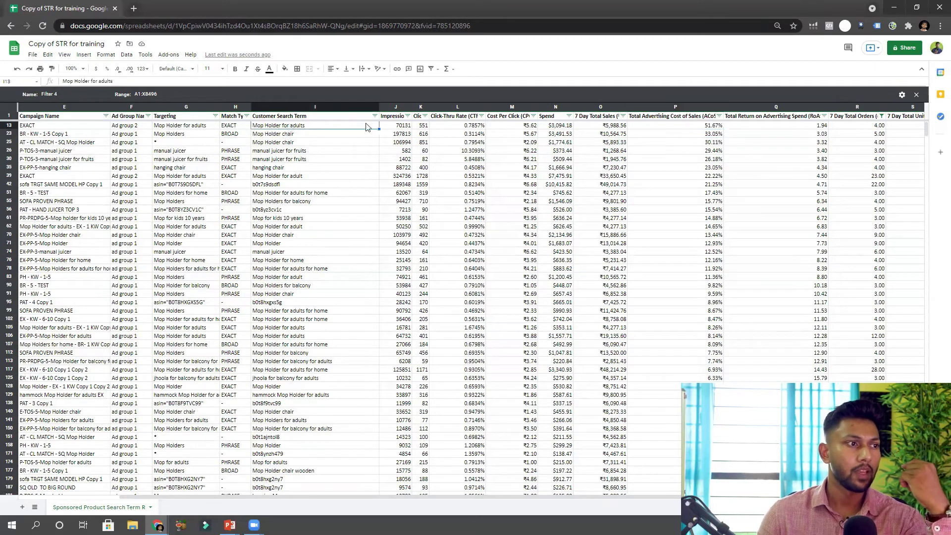
click(715, 126)
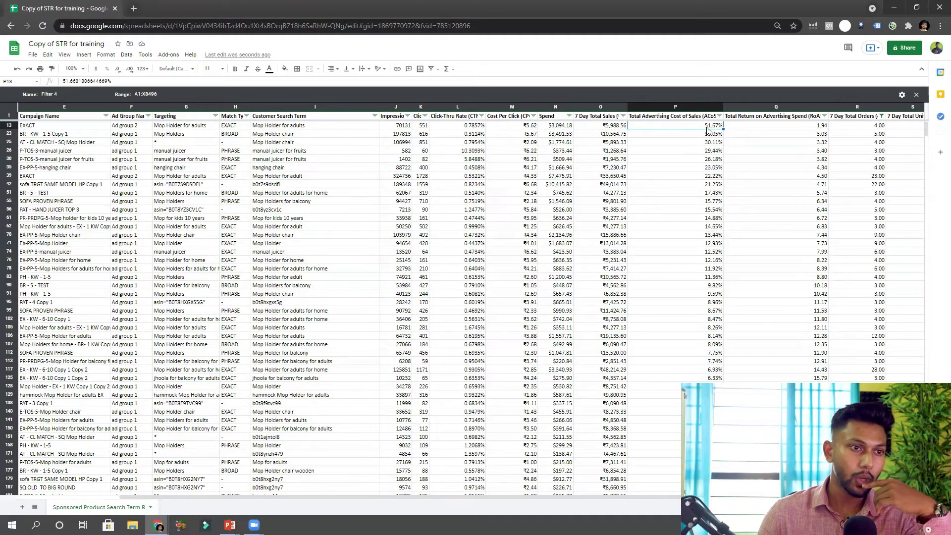
click(709, 133)
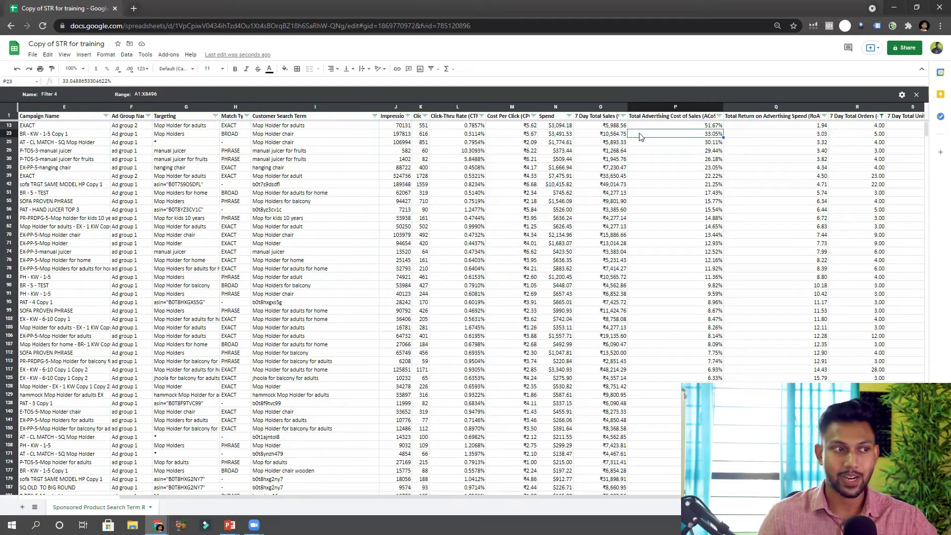
click(295, 127)
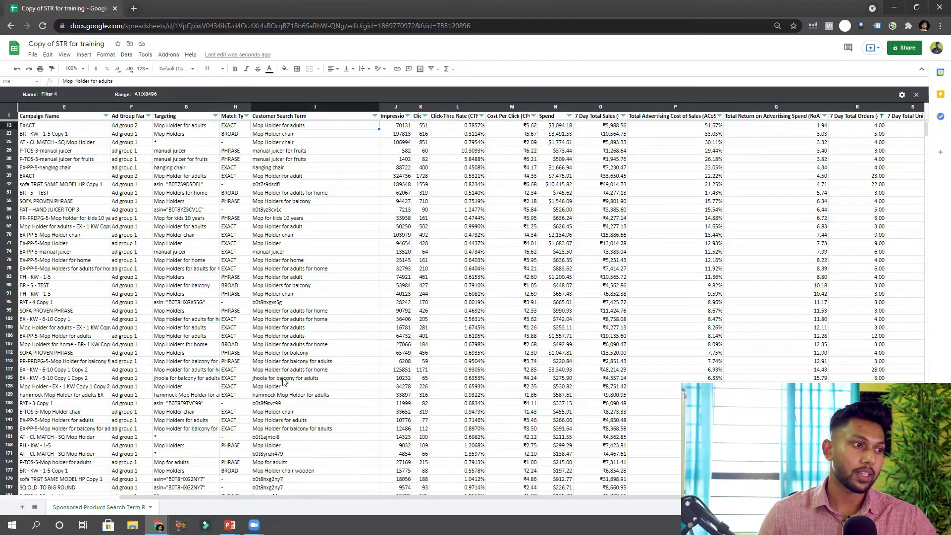
click(280, 303)
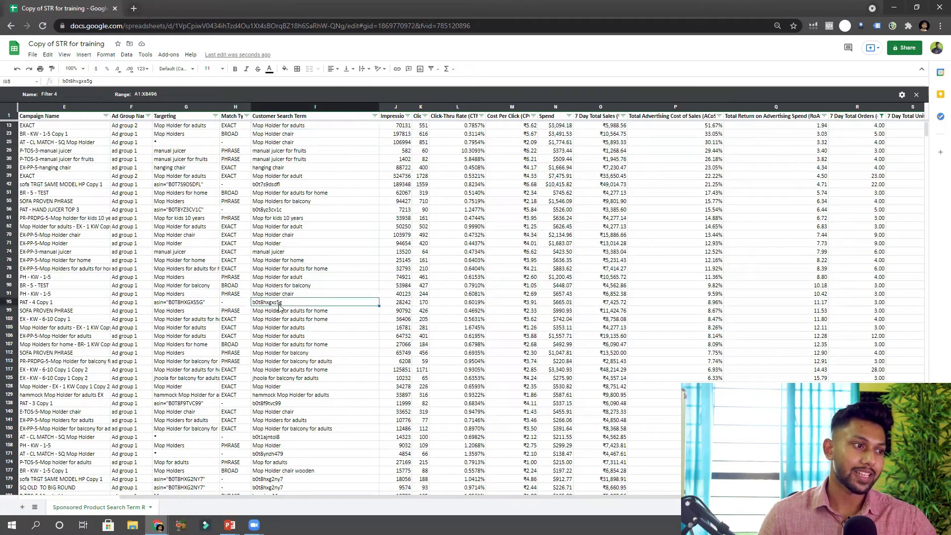
Filter the Customer Search Term column by the condition Text does not contain "b0".
click(375, 116)
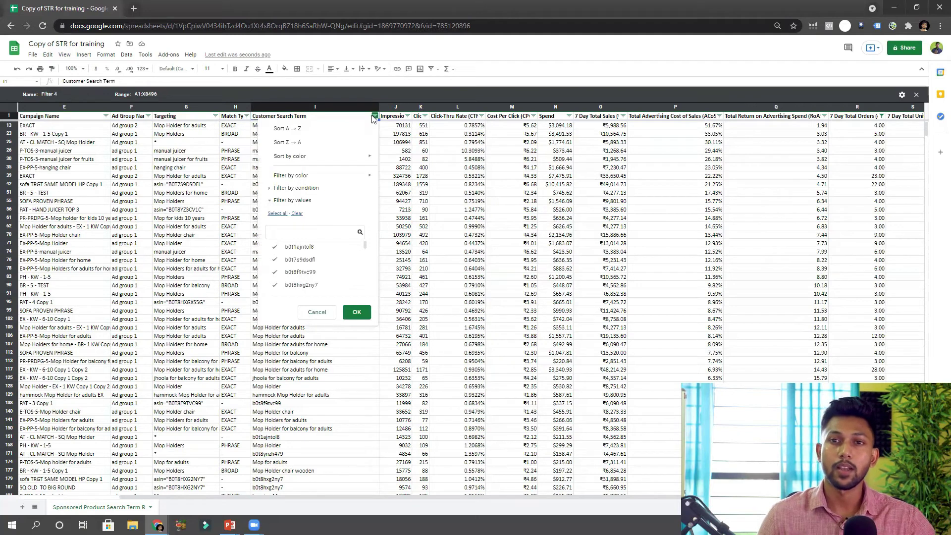
click(311, 191)
click(318, 205)
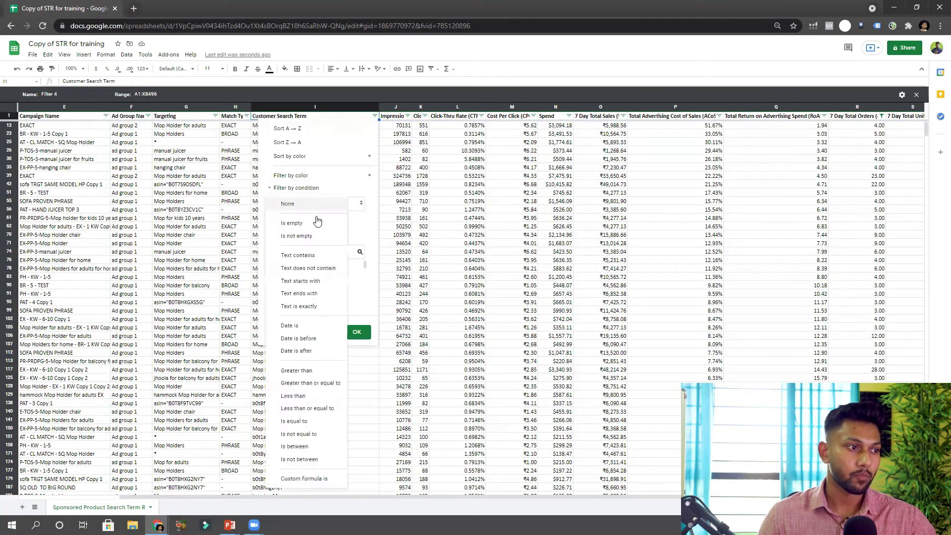
click(317, 257)
click(322, 206)
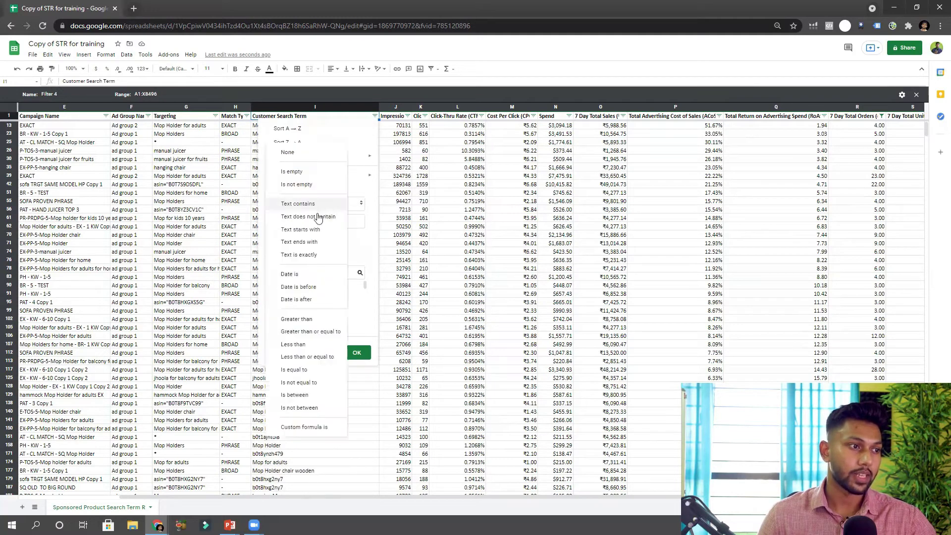
click(315, 217)
click(315, 225)
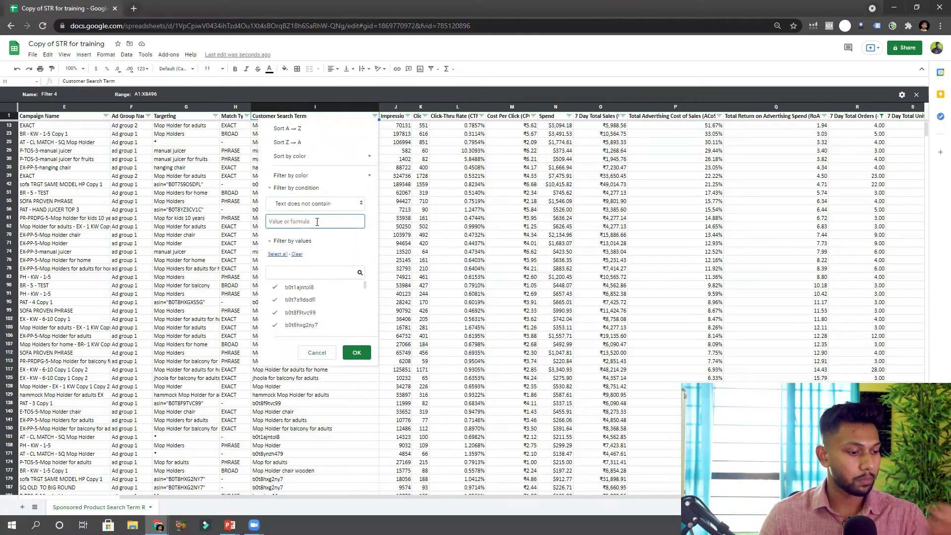
text(b0)
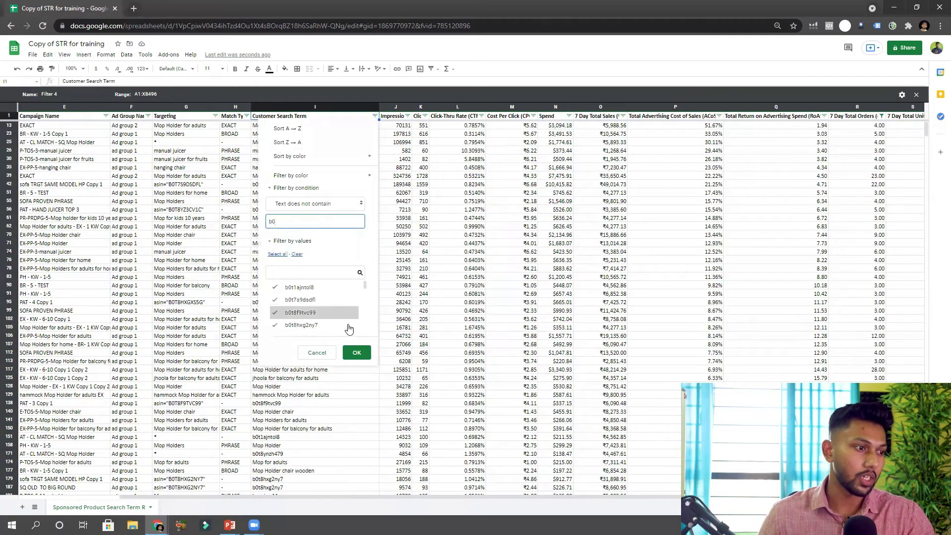
click(357, 353)
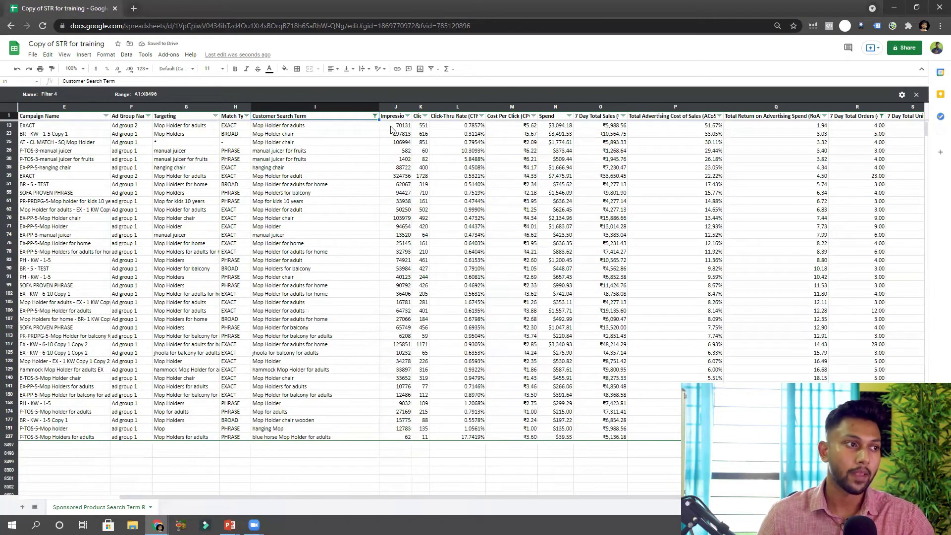
Copy the filtered customer search terms from row 23 down to the last one into a new sheet from E1, with column E widened.
click(668, 127)
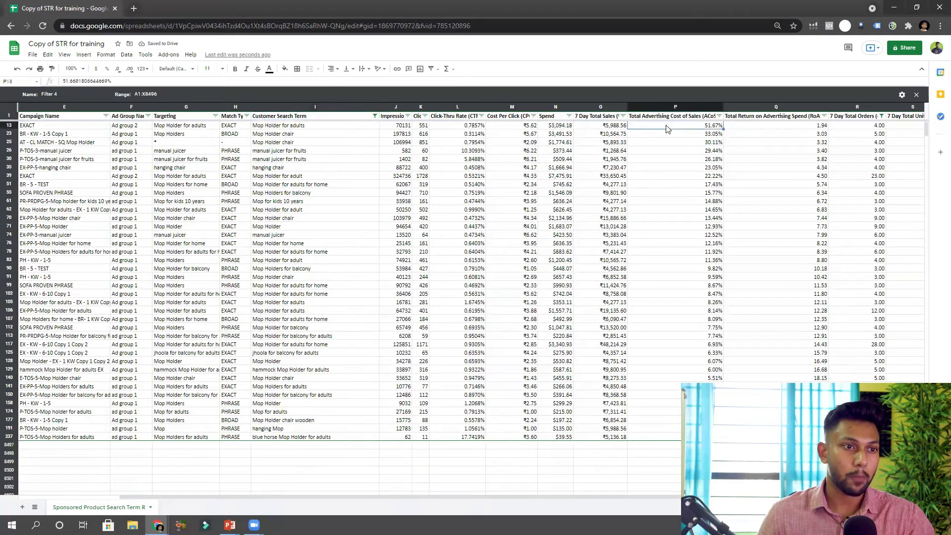
drag(293, 137, 335, 441)
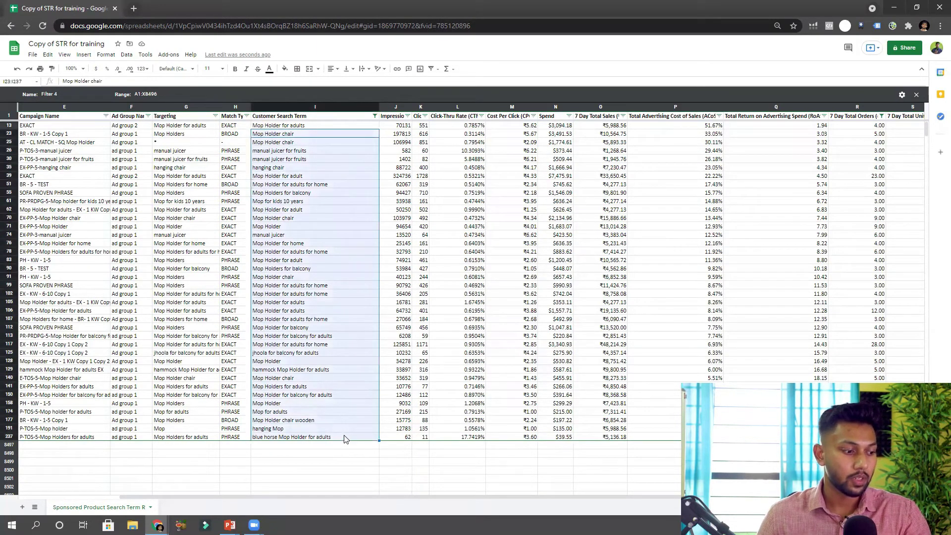
key(ctrl+c)
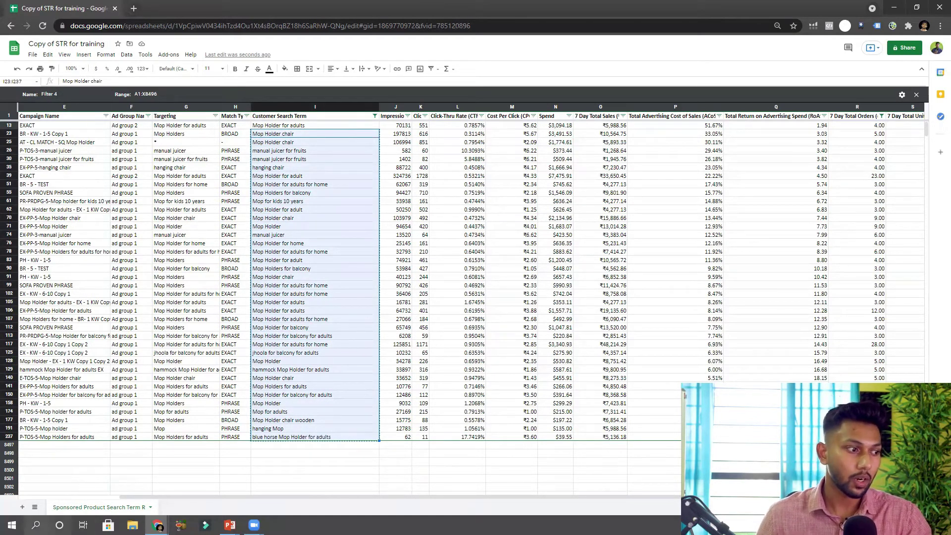
click(22, 506)
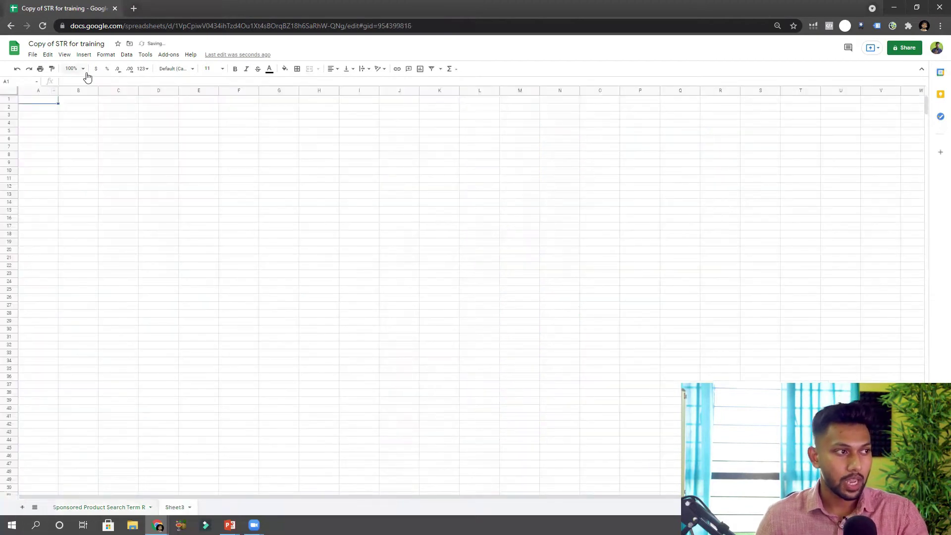
click(213, 101)
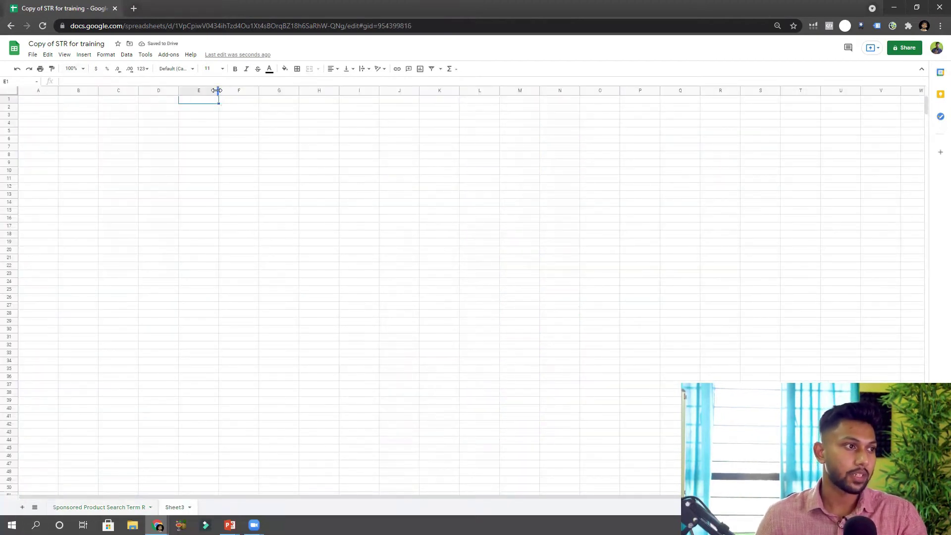
drag(217, 90, 315, 90)
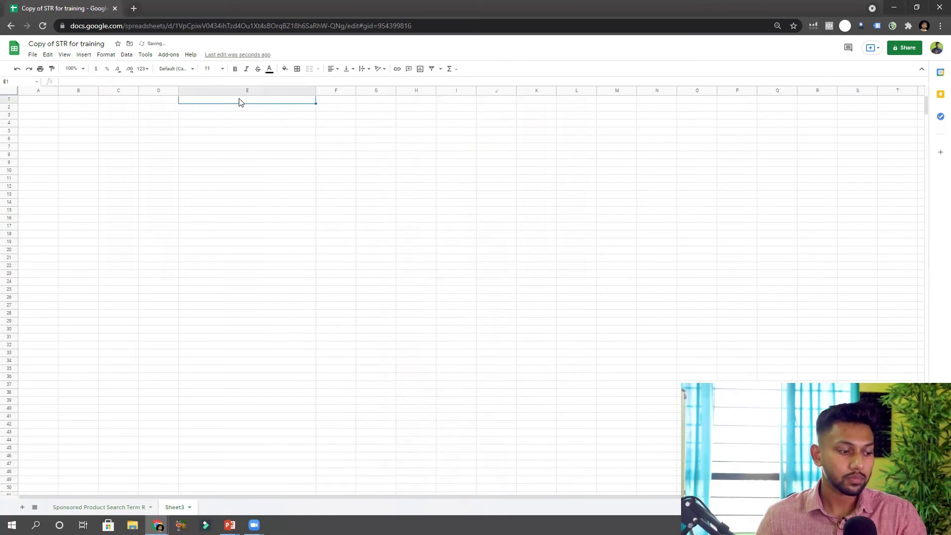
key(ctrl+v)
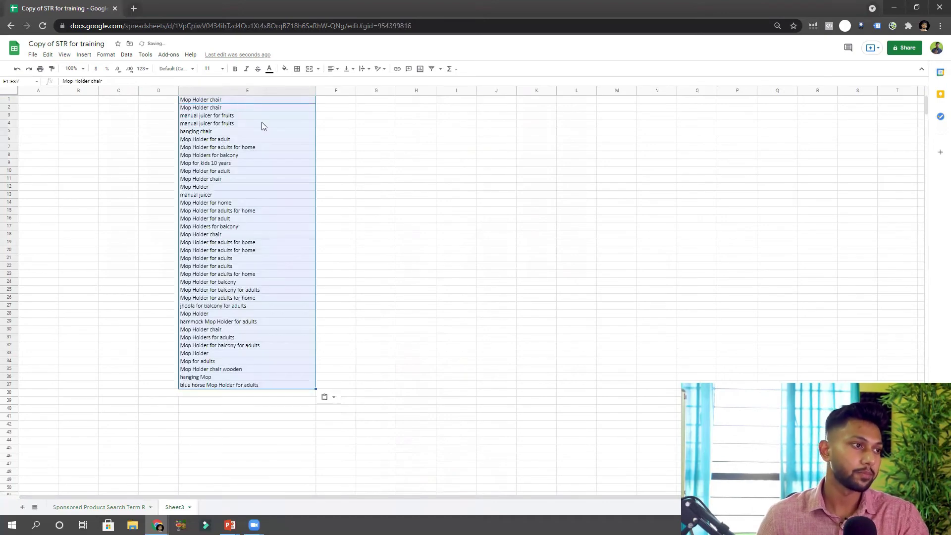
Set the sheet zoom to 125% and look through the pasted search terms in column E for repeats.
click(77, 69)
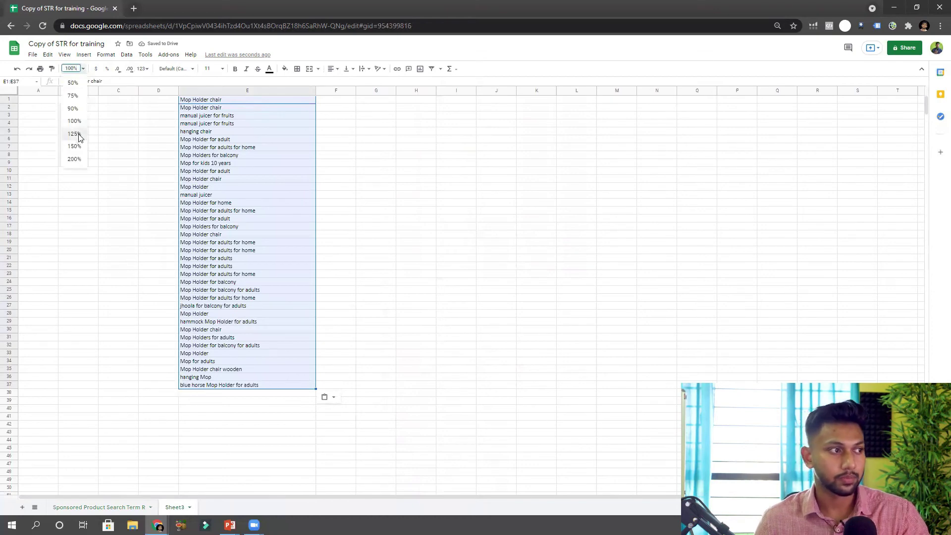
click(75, 133)
click(348, 173)
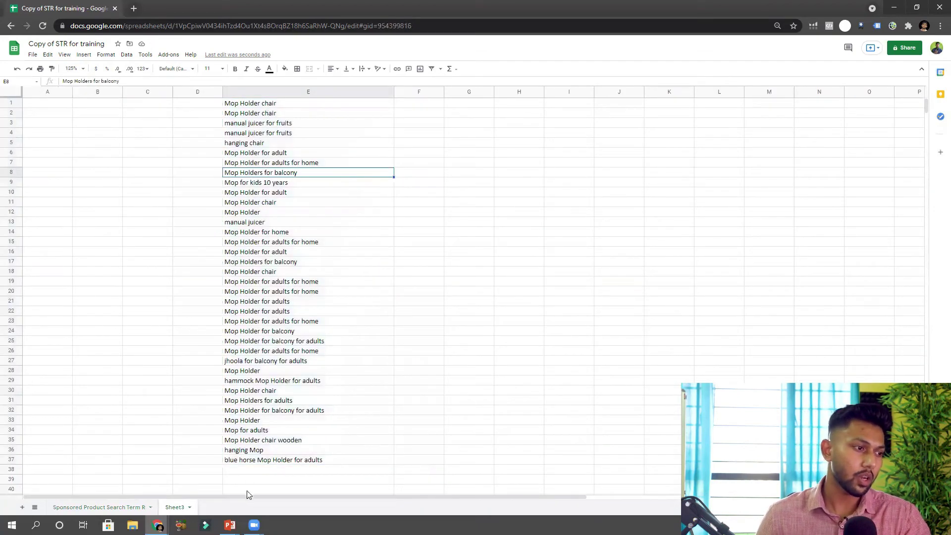
click(288, 374)
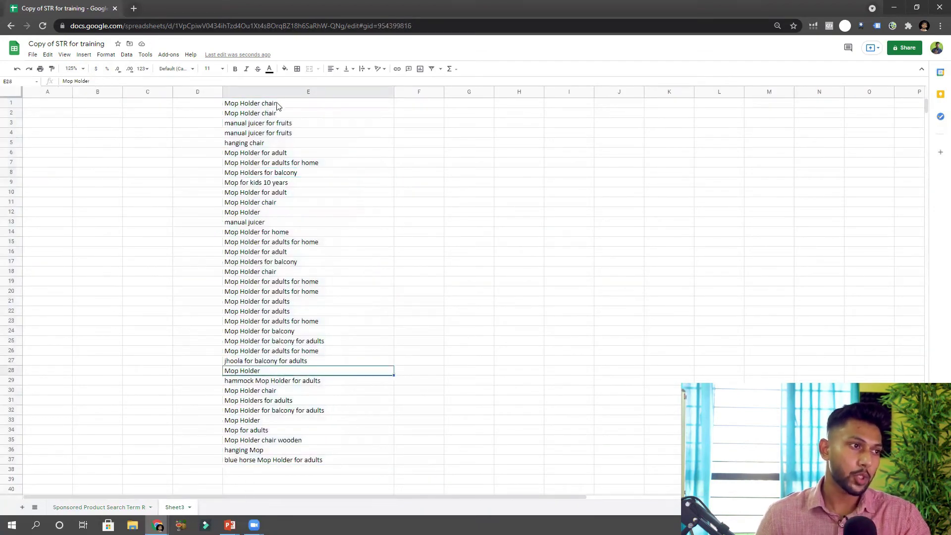
drag(280, 106, 274, 463)
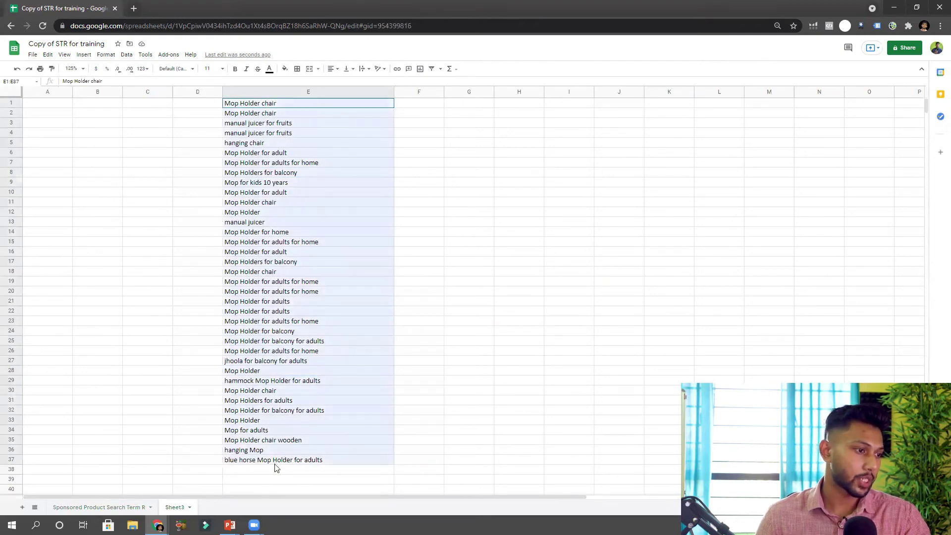
click(350, 178)
Widen column F and enter =UNIQUE(E:E) in F1 to list each search term only once.
click(416, 105)
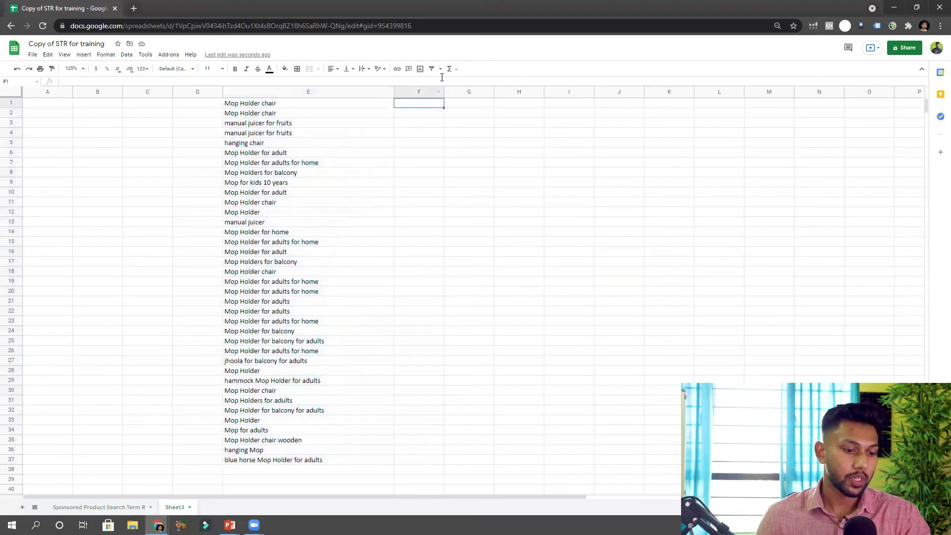
drag(443, 92, 602, 119)
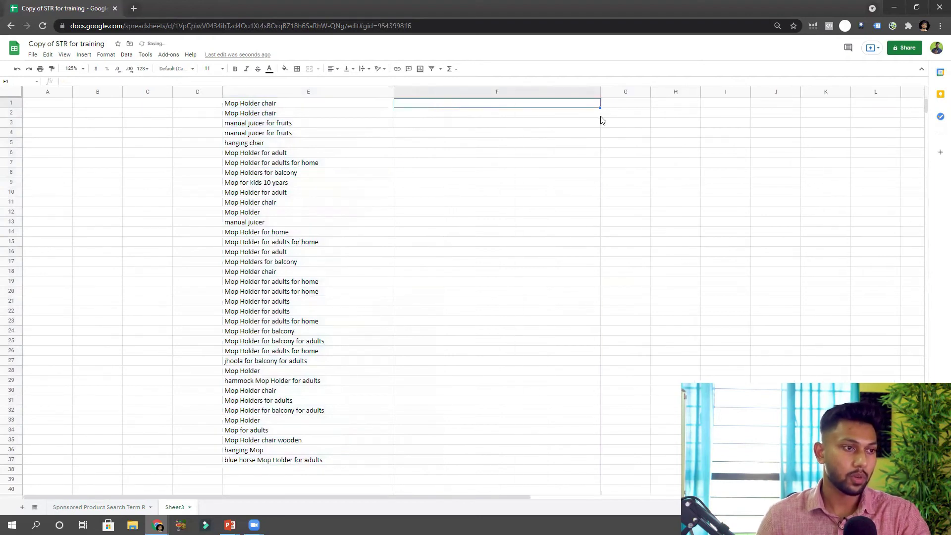
text(=uni)
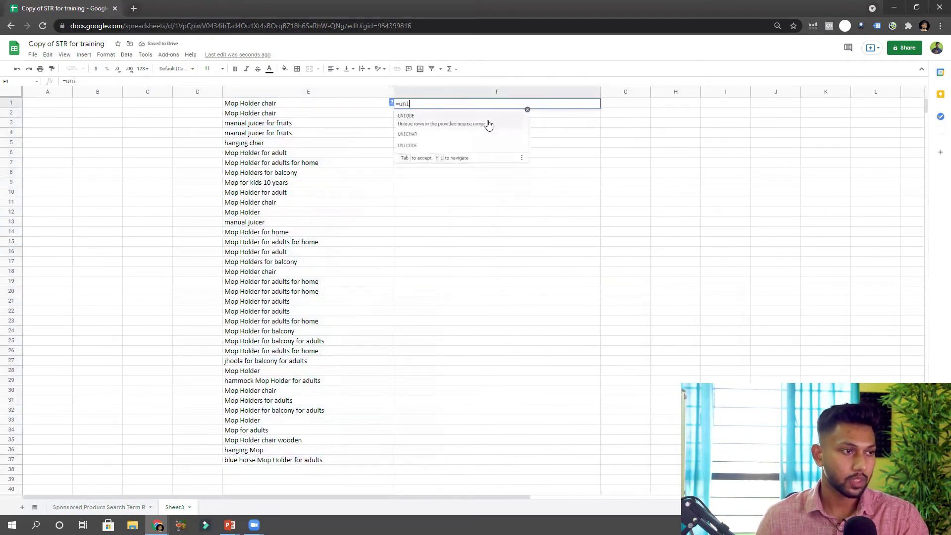
click(462, 124)
click(252, 91)
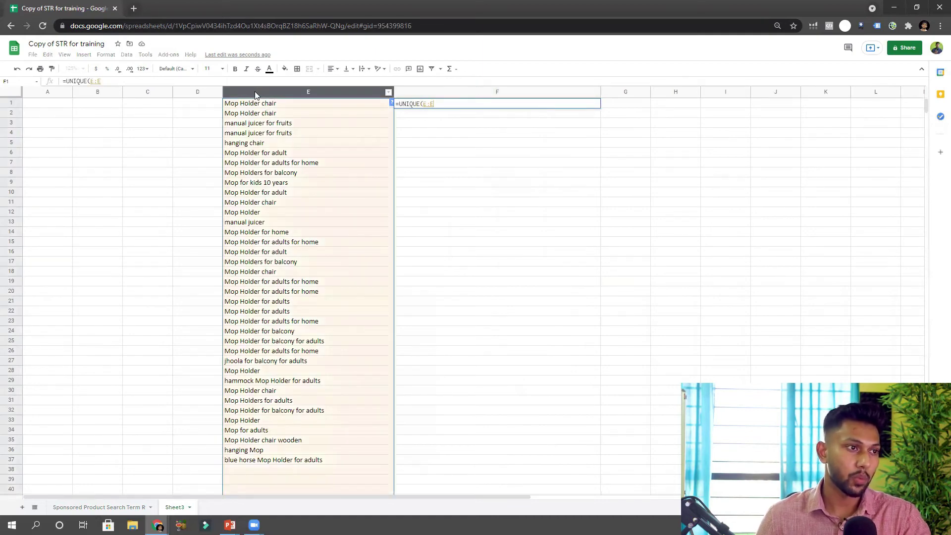
key(Return)
Compare the full search term list in column E with the deduplicated list in F1:F20.
drag(263, 105, 280, 465)
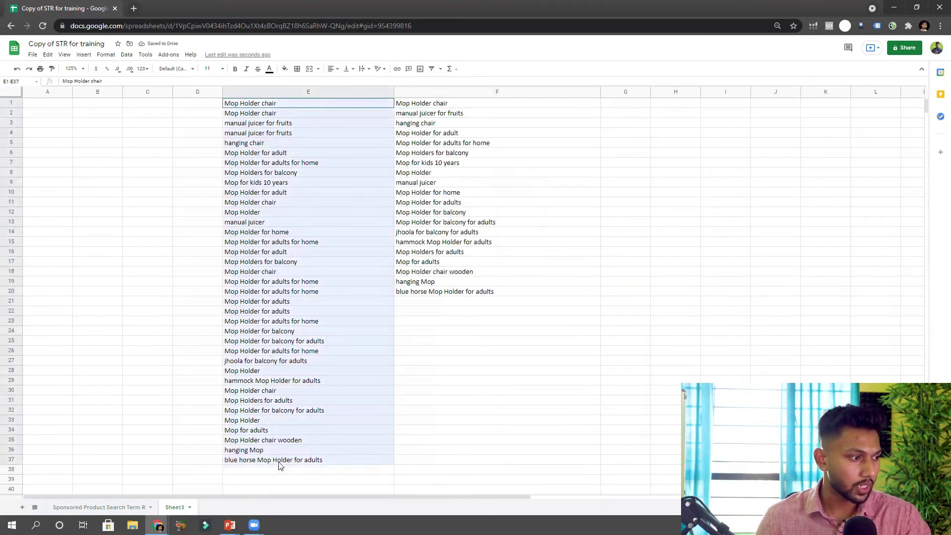
click(438, 106)
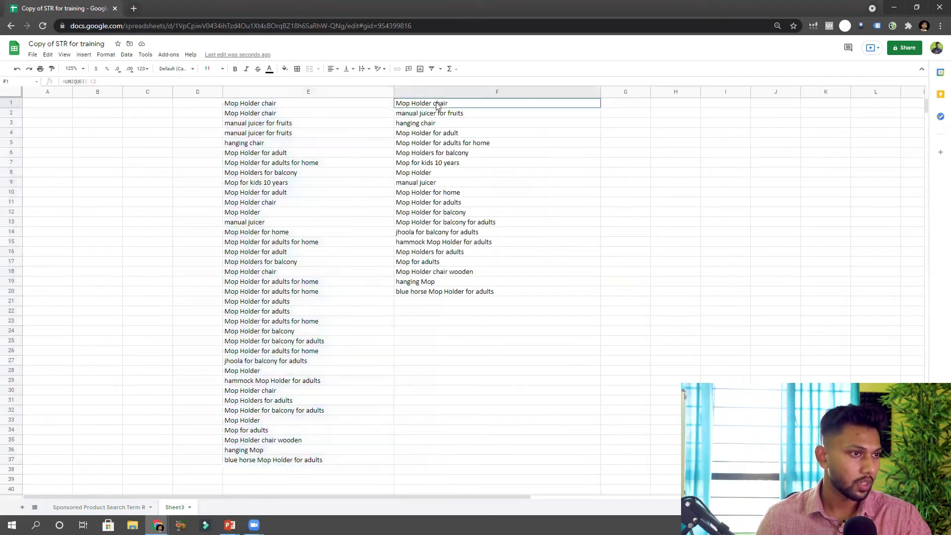
drag(438, 116, 446, 294)
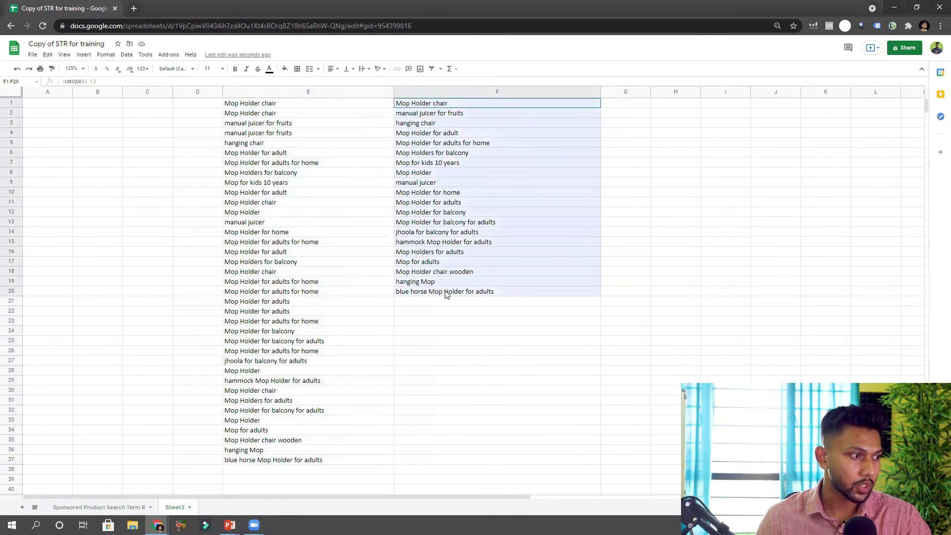
drag(446, 294, 446, 294)
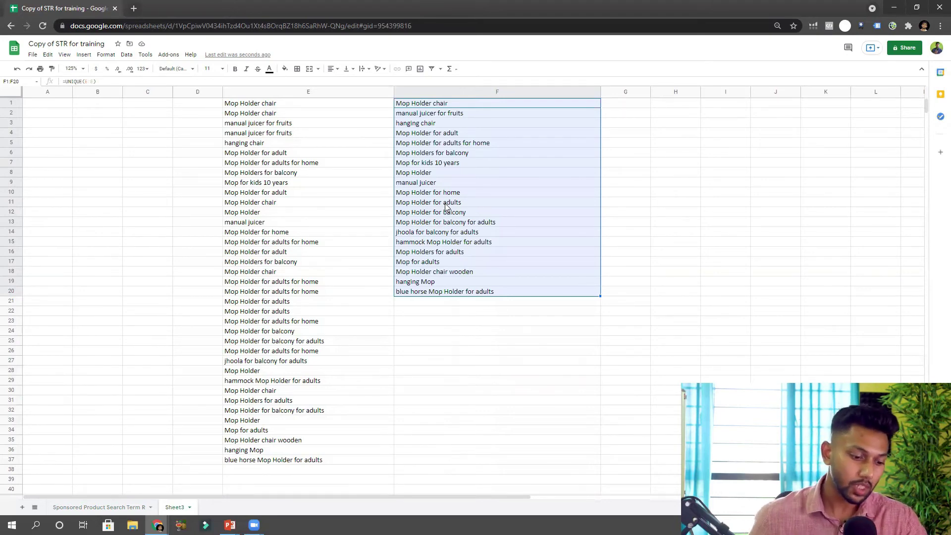
click(431, 108)
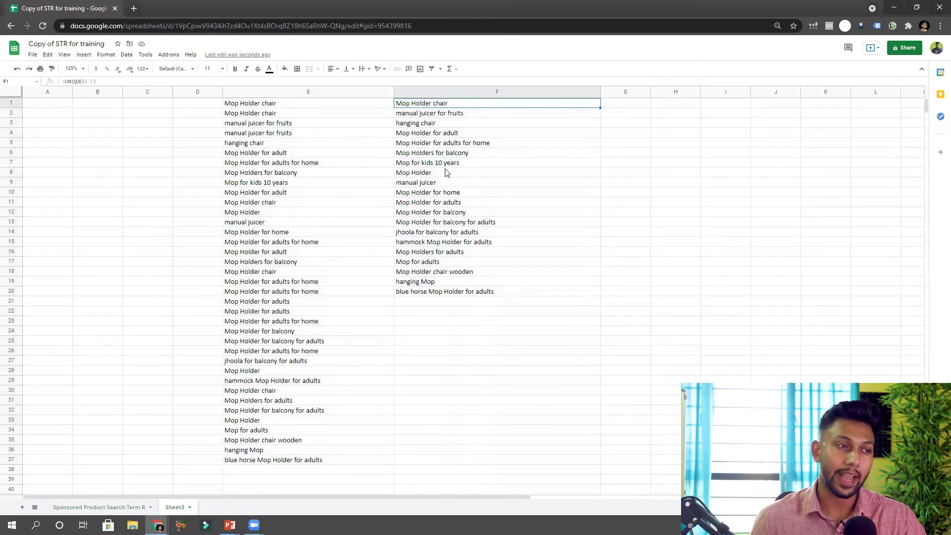
drag(495, 293, 474, 106)
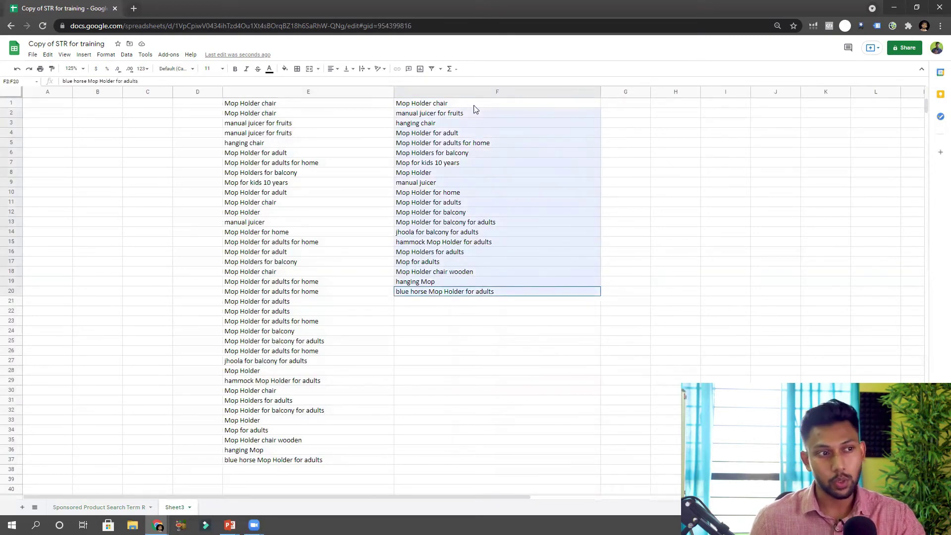
click(608, 108)
drag(576, 105, 563, 292)
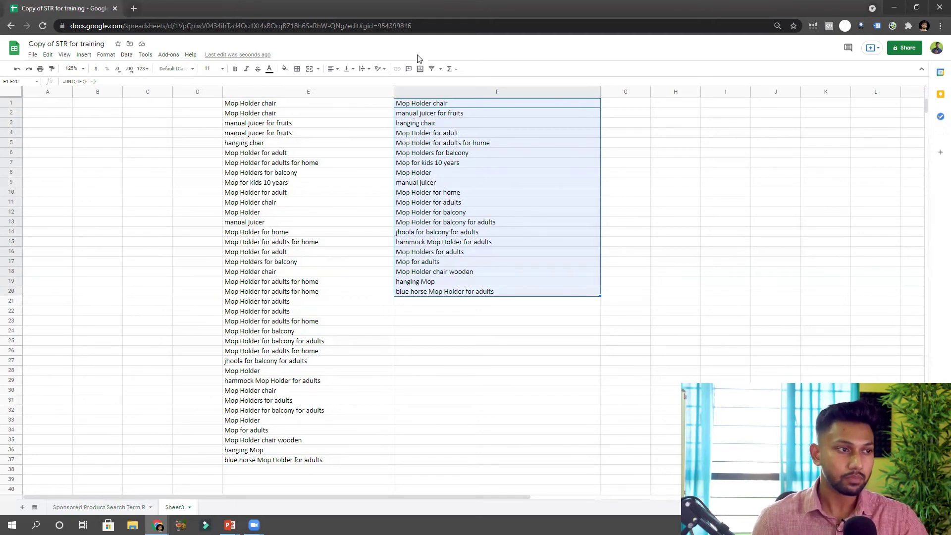
click(413, 105)
drag(416, 104, 414, 294)
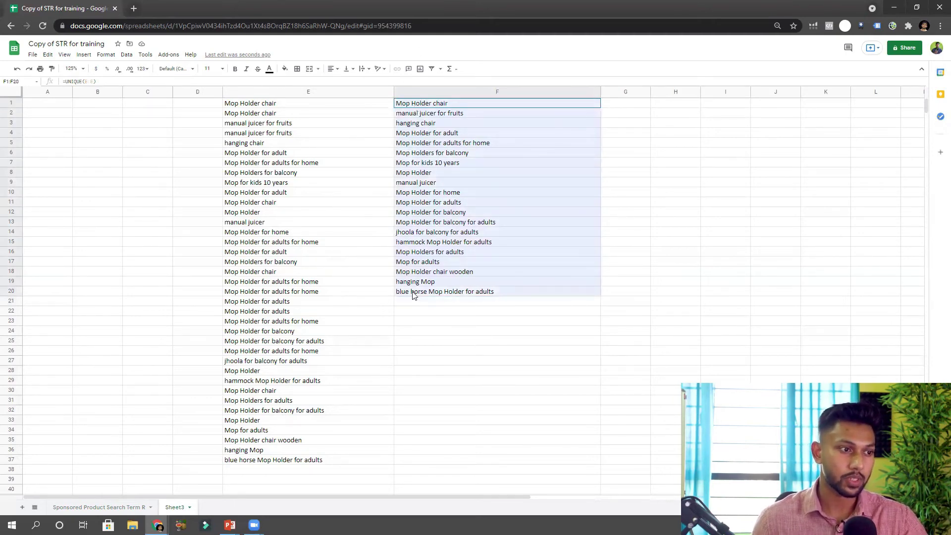
click(670, 214)
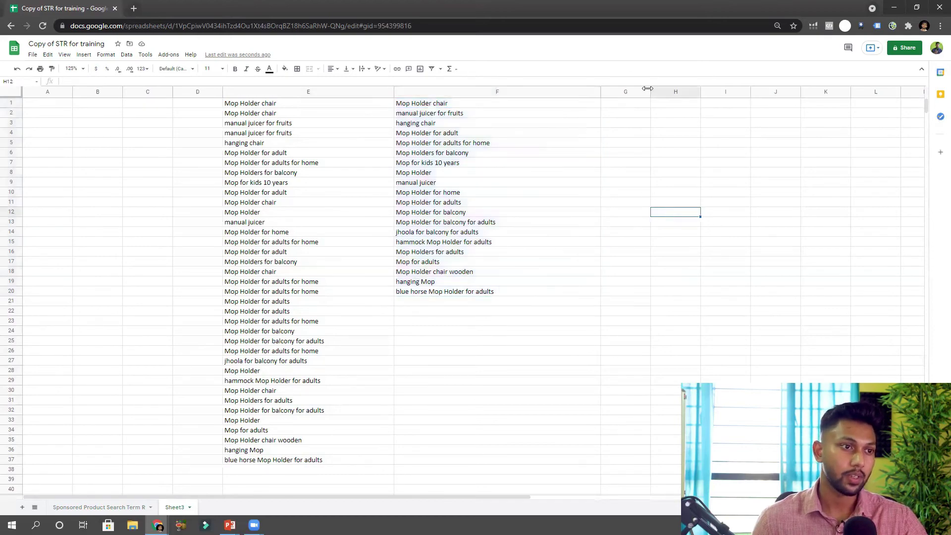
Change the Customer Search Term filter in the search term report to the condition Text starts with "b0".
click(113, 508)
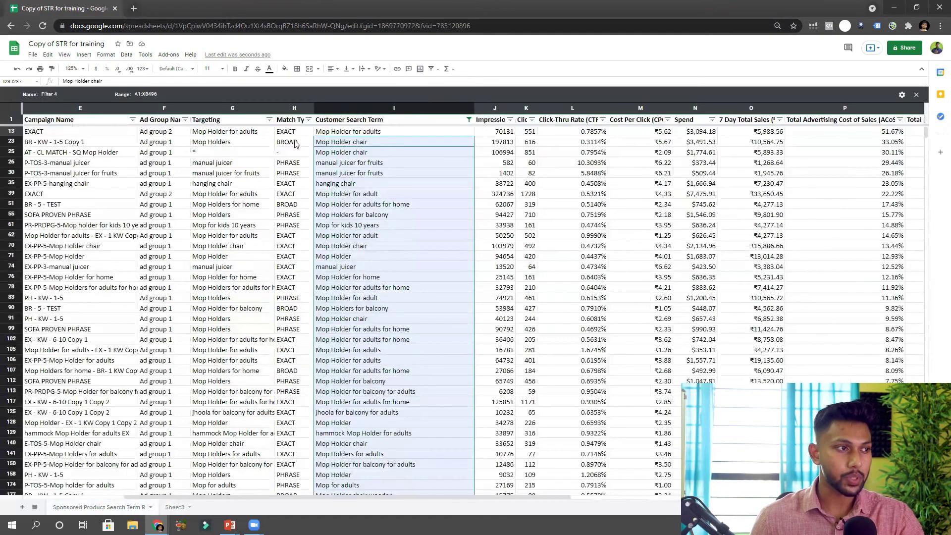
click(469, 120)
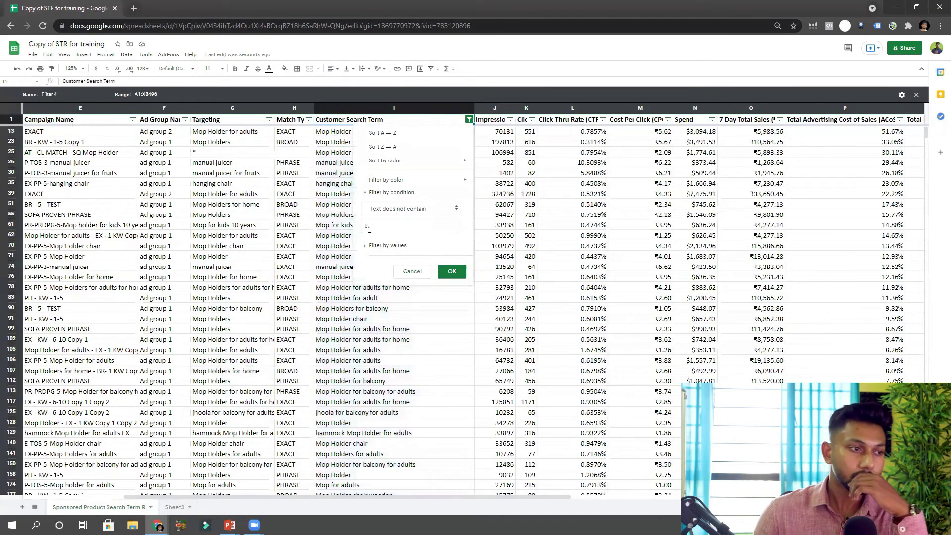
click(410, 209)
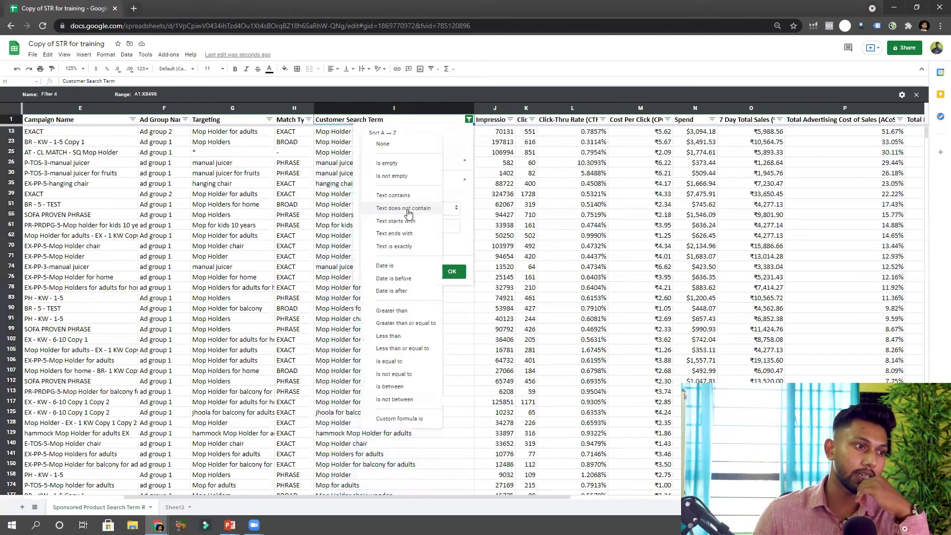
click(405, 223)
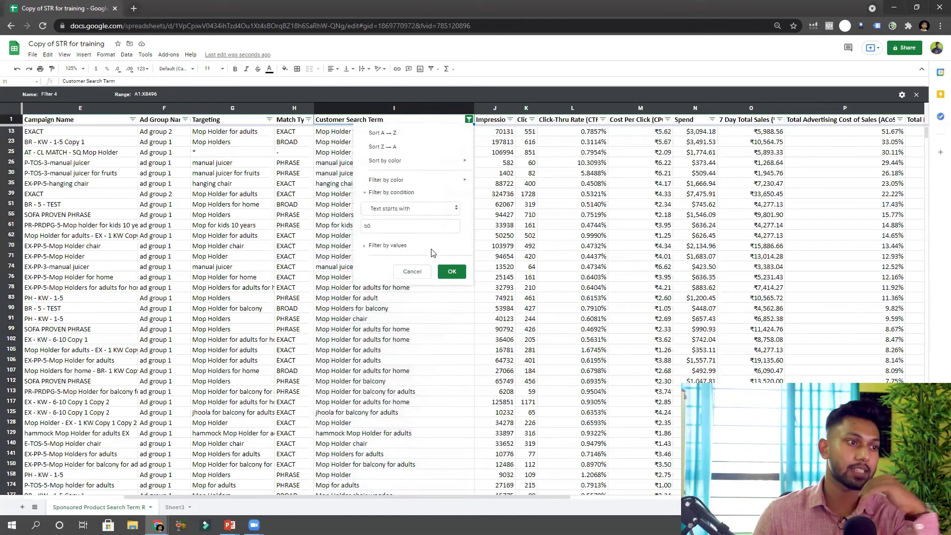
click(448, 271)
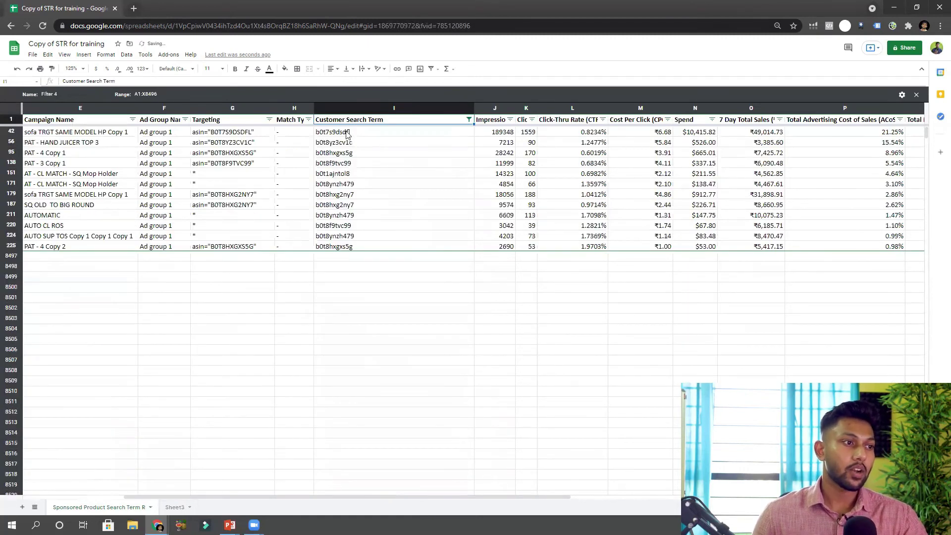
Copy the filtered product ASINs from the report's Customer Search Term column into Sheet3 starting at G1, and widen column G.
drag(347, 134, 369, 246)
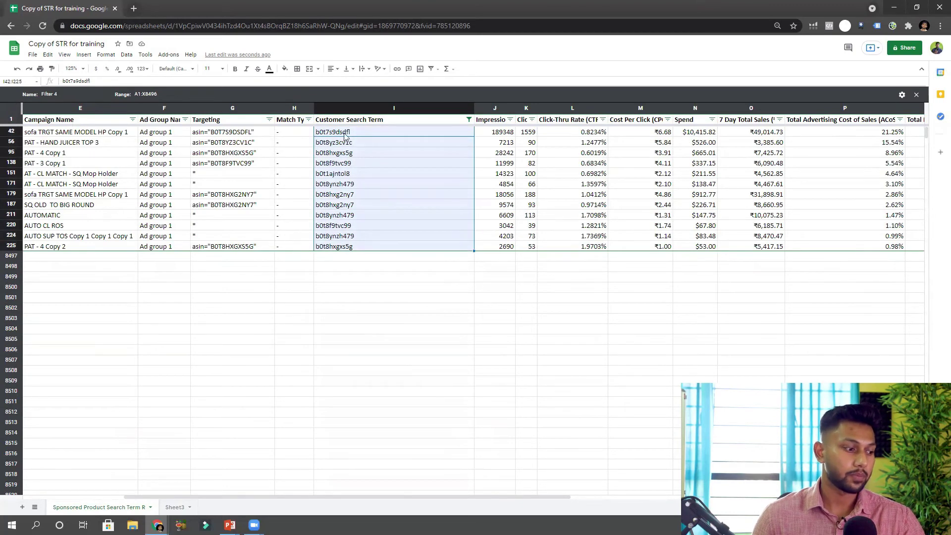
key(ctrl+c)
click(177, 510)
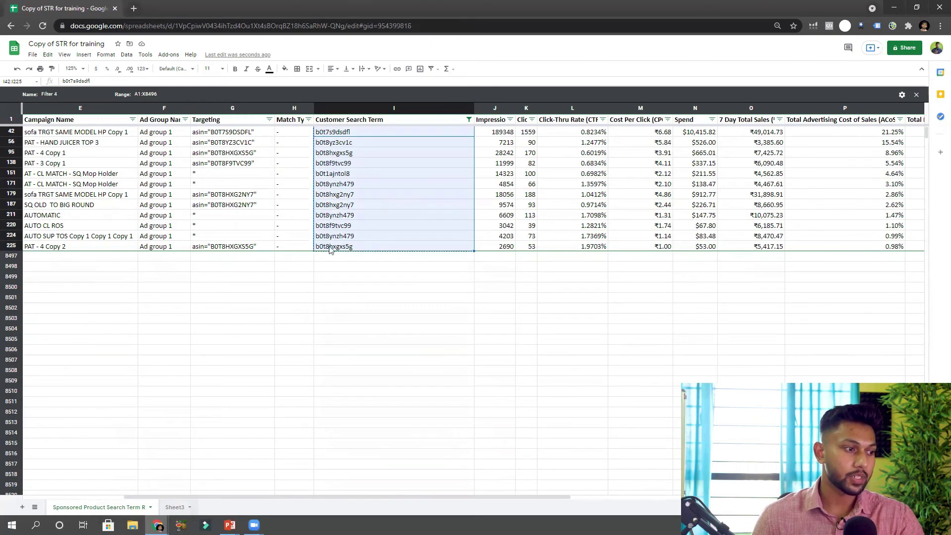
click(624, 103)
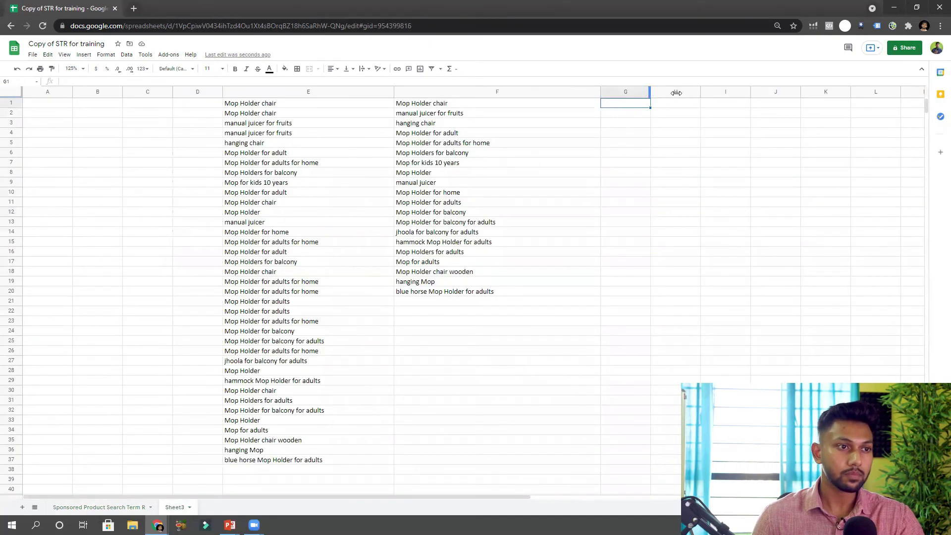
drag(676, 92, 678, 93)
key(ctrl+v)
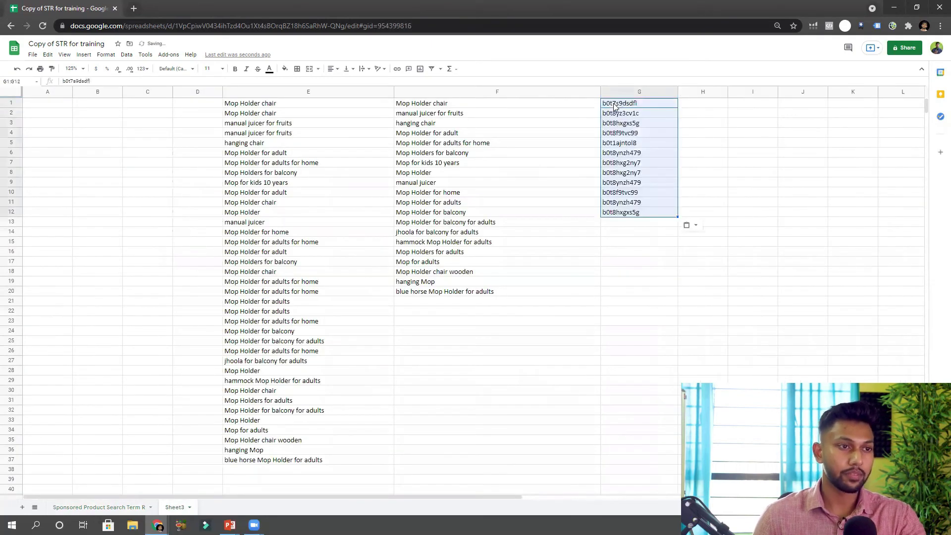
Widen column H and enter =UNIQUE(G:G) in H1 to list each product ASIN only once.
click(687, 104)
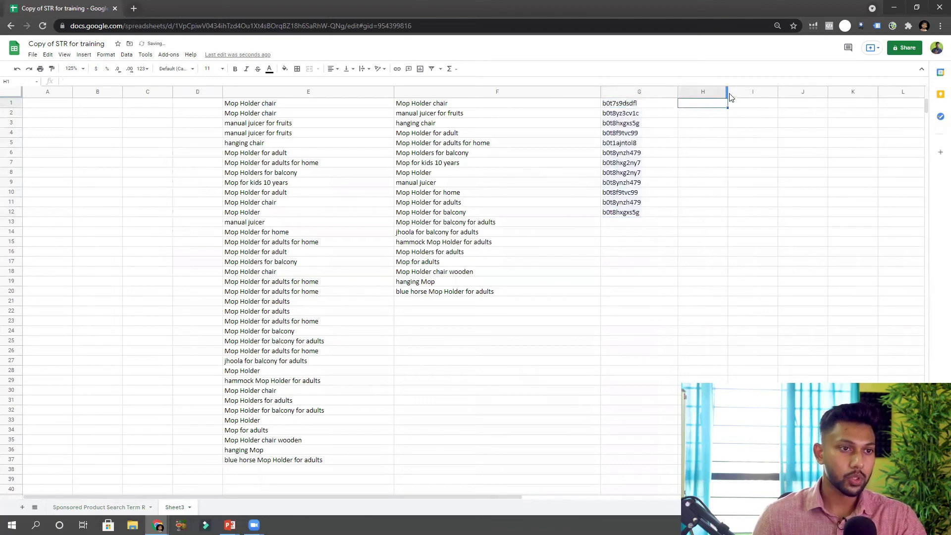
drag(726, 92, 743, 92)
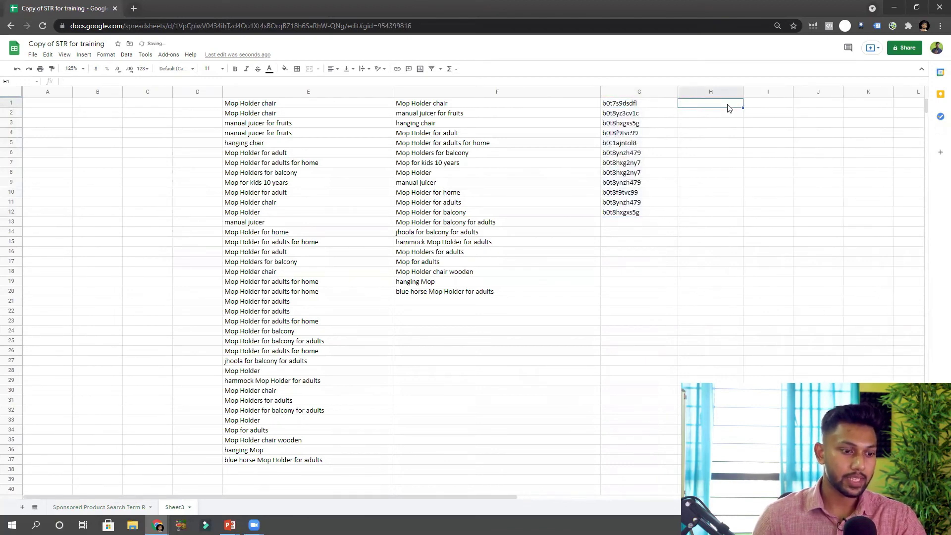
text(=UNIQUE()
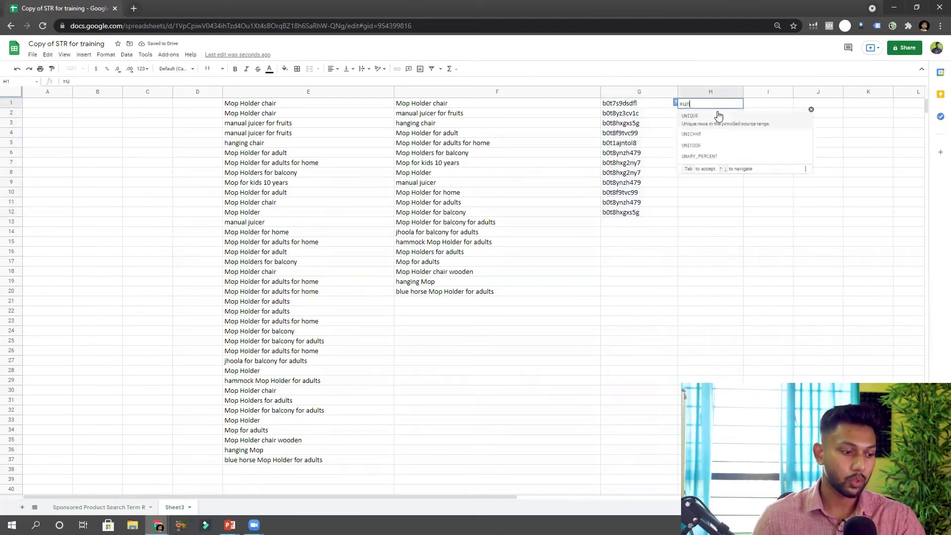
click(626, 93)
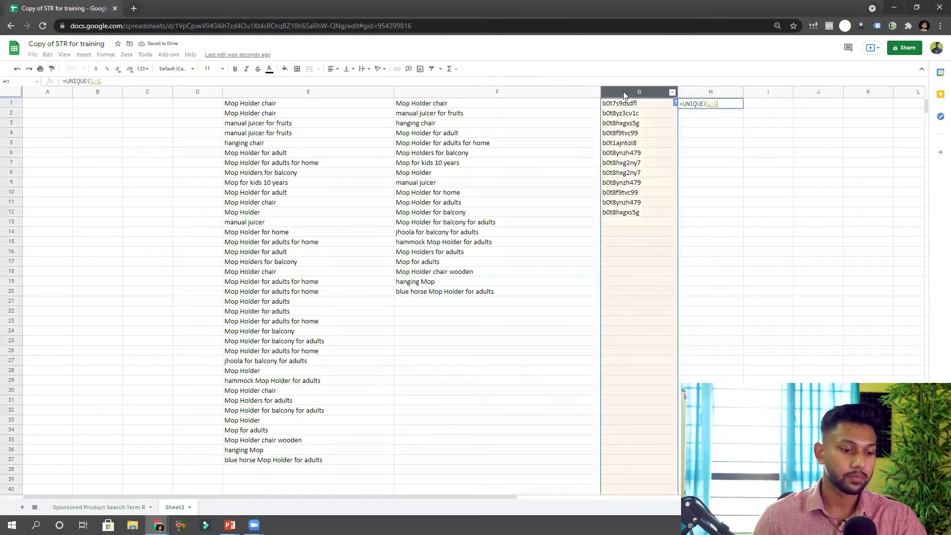
key(Return)
drag(693, 105, 698, 163)
Fill the deduplicated keywords in F1:F20 and the deduplicated ASINs in H1:H7 with red.
drag(406, 106, 403, 293)
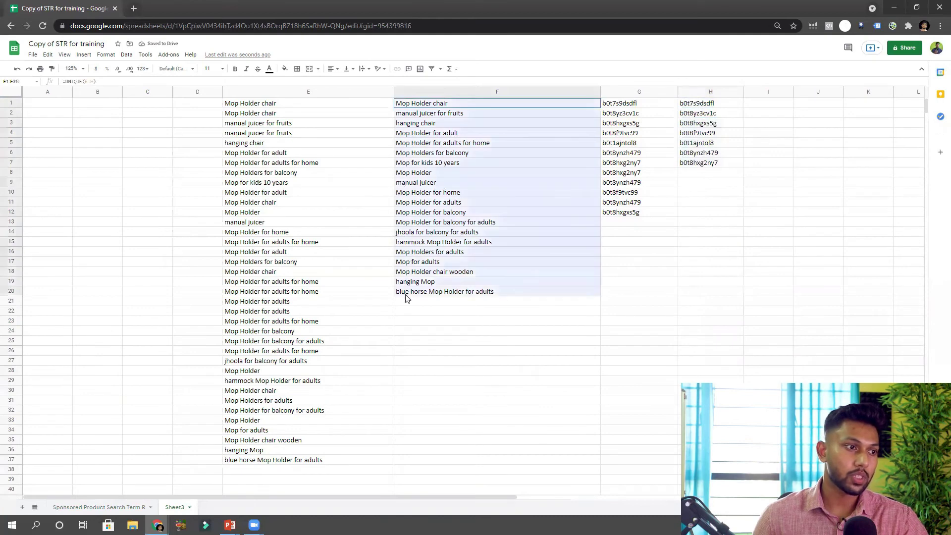
click(285, 68)
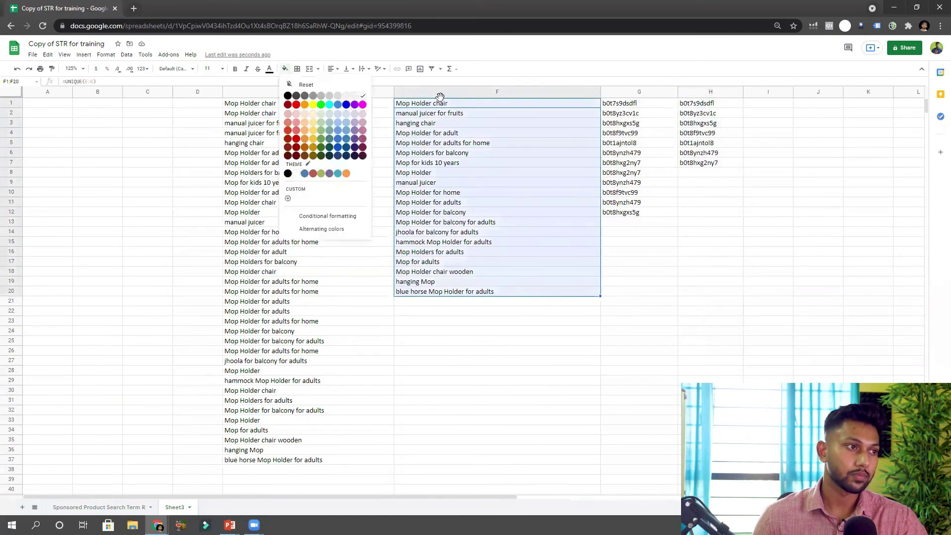
click(297, 108)
drag(694, 107, 698, 164)
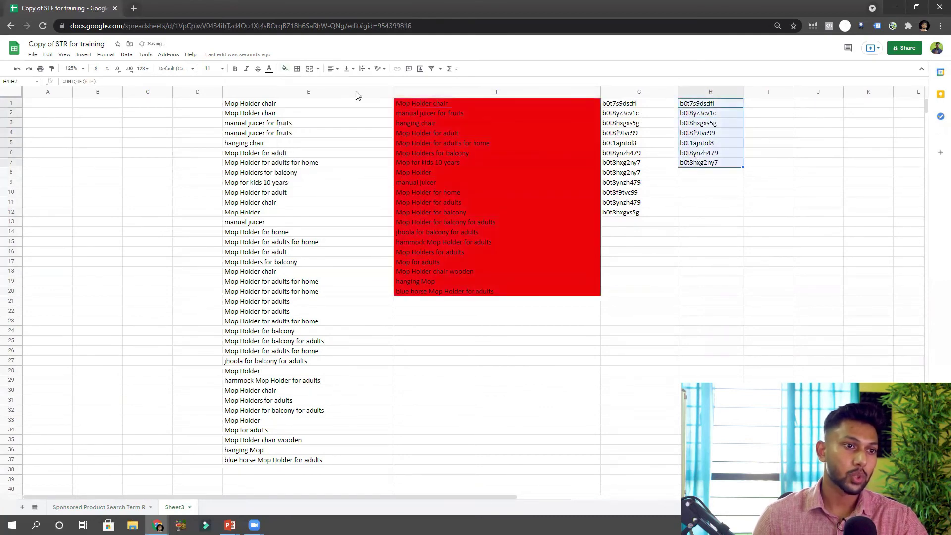
click(285, 69)
click(297, 108)
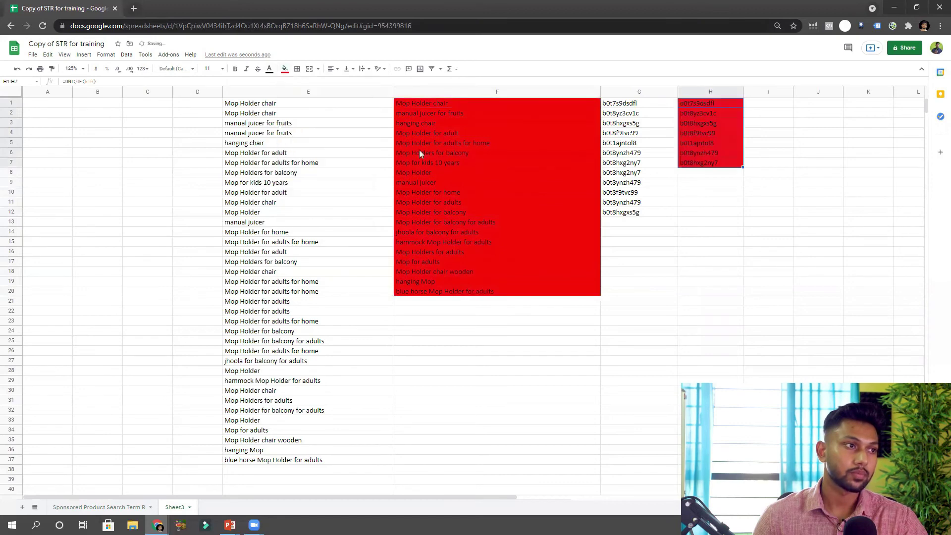
click(788, 283)
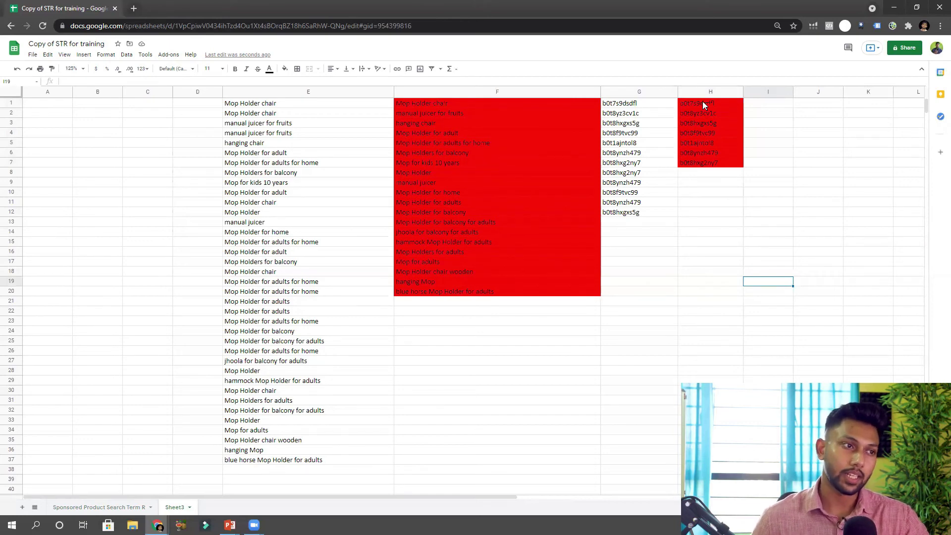
Review the highlighted unique keywords in F1:F20 and ASINs in H1:H7, checking back against the filtered search term report.
click(470, 105)
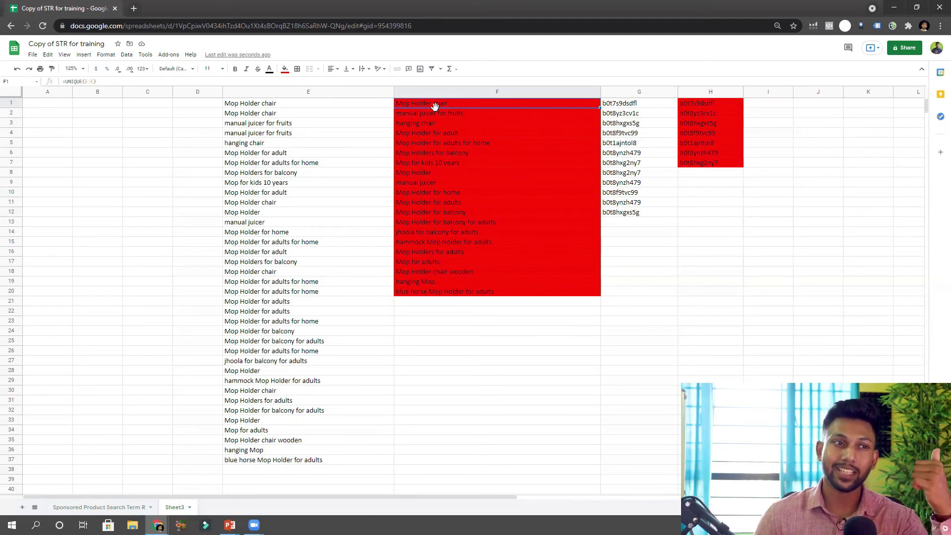
drag(437, 104, 445, 292)
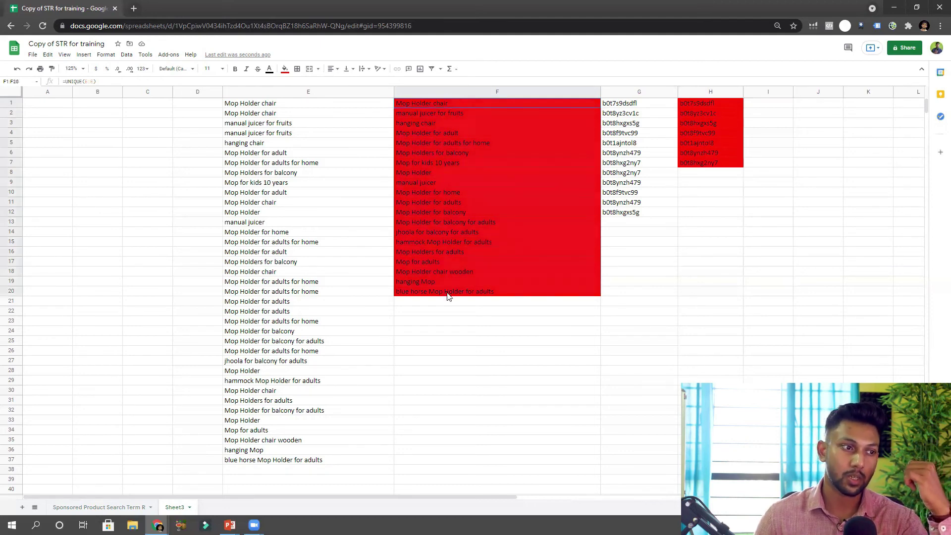
click(531, 173)
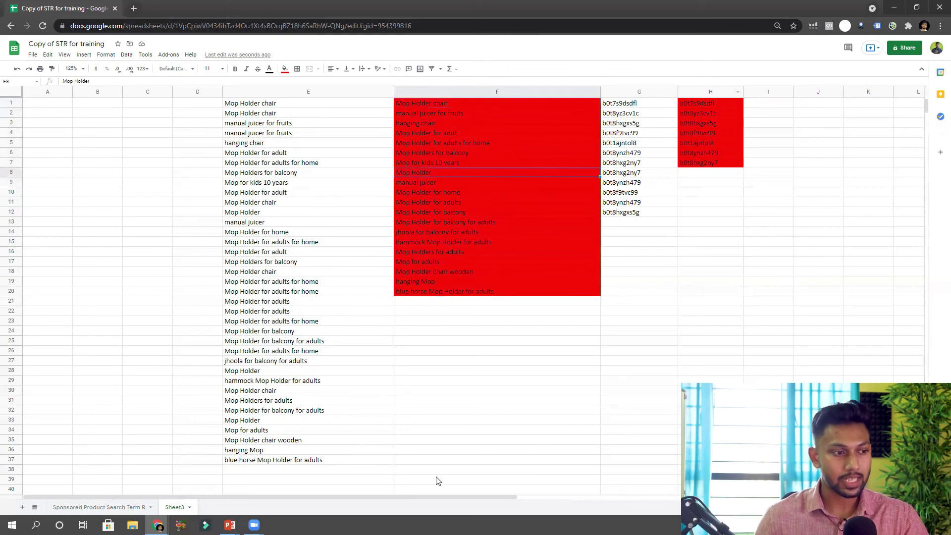
click(147, 507)
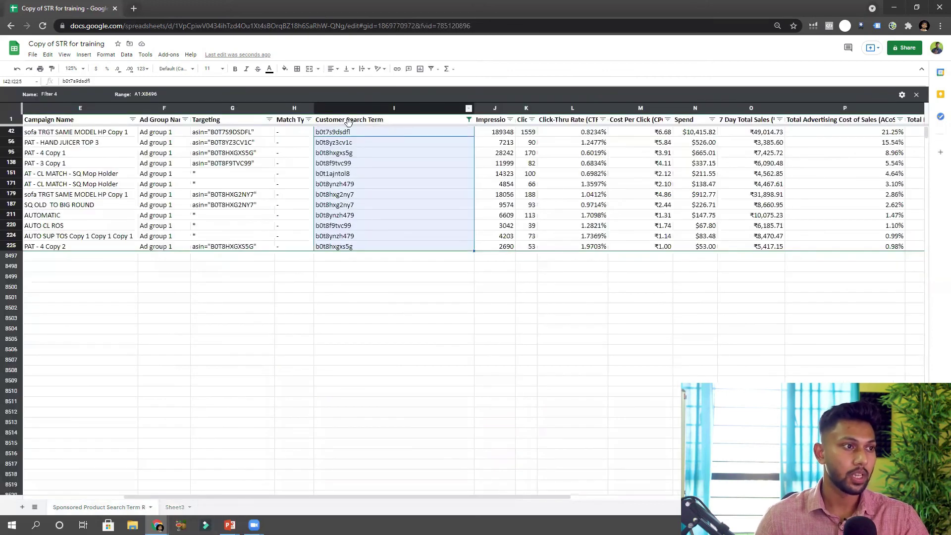
click(172, 507)
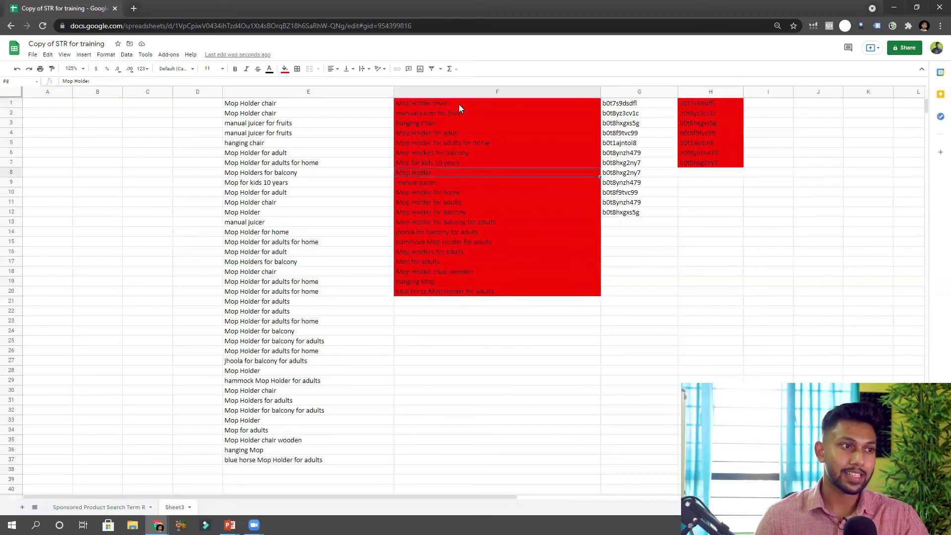
drag(458, 104, 472, 293)
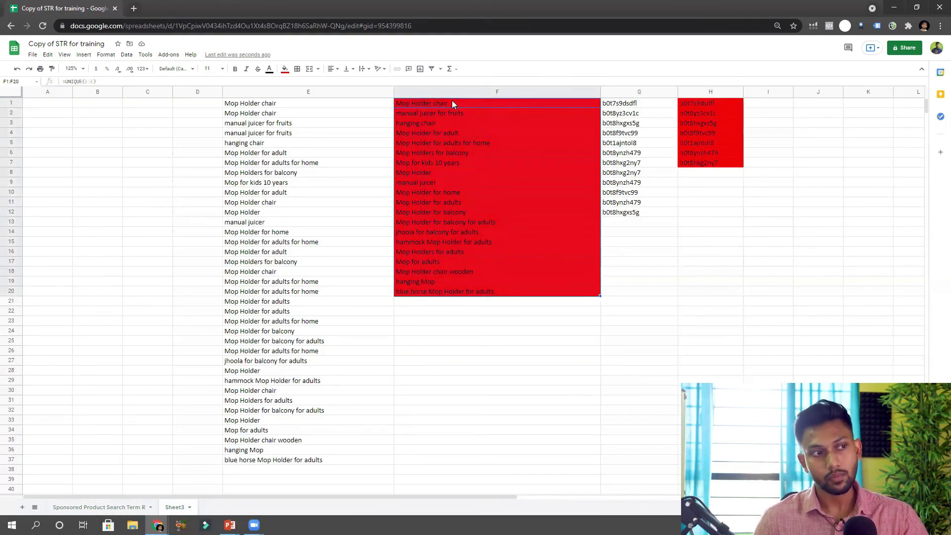
click(412, 102)
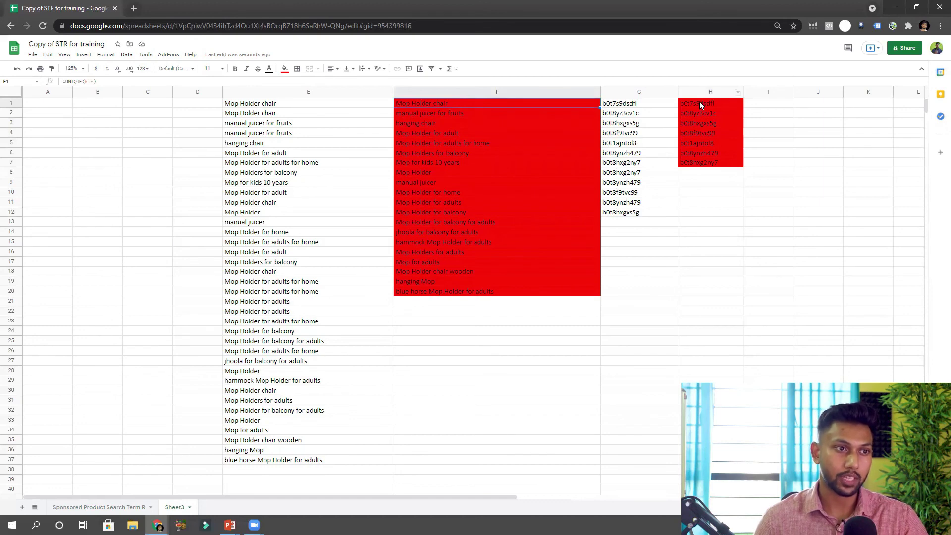
drag(698, 101, 695, 167)
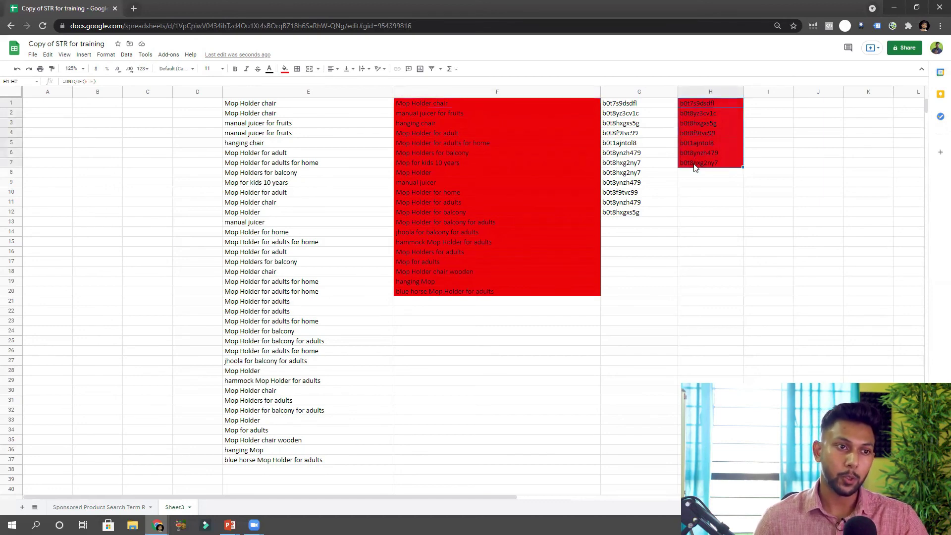
click(700, 103)
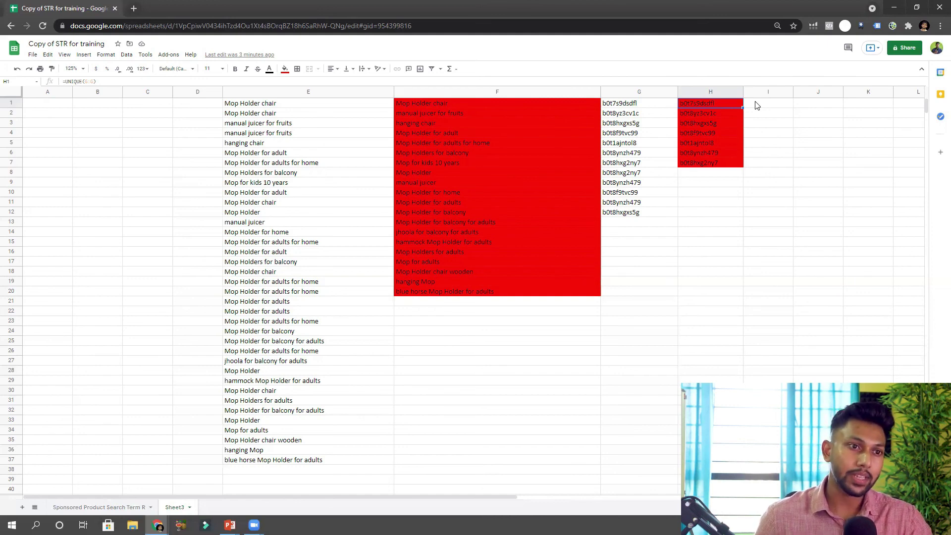
drag(756, 105, 761, 165)
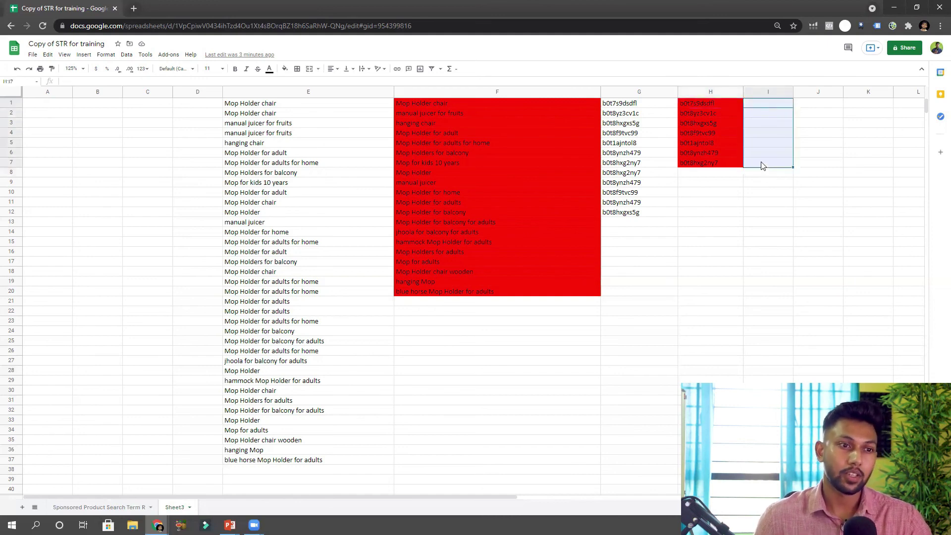
drag(812, 104, 808, 164)
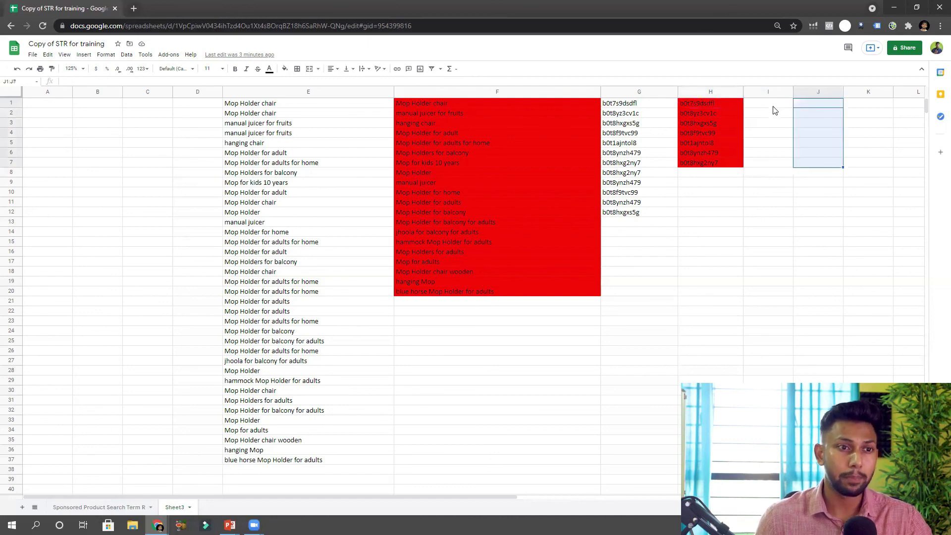
drag(773, 104, 775, 163)
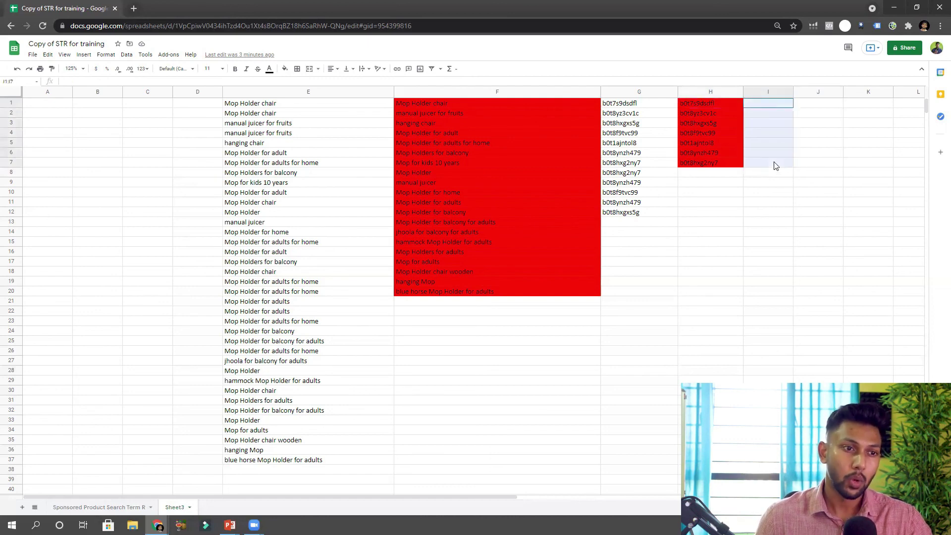
click(812, 106)
drag(812, 110, 809, 162)
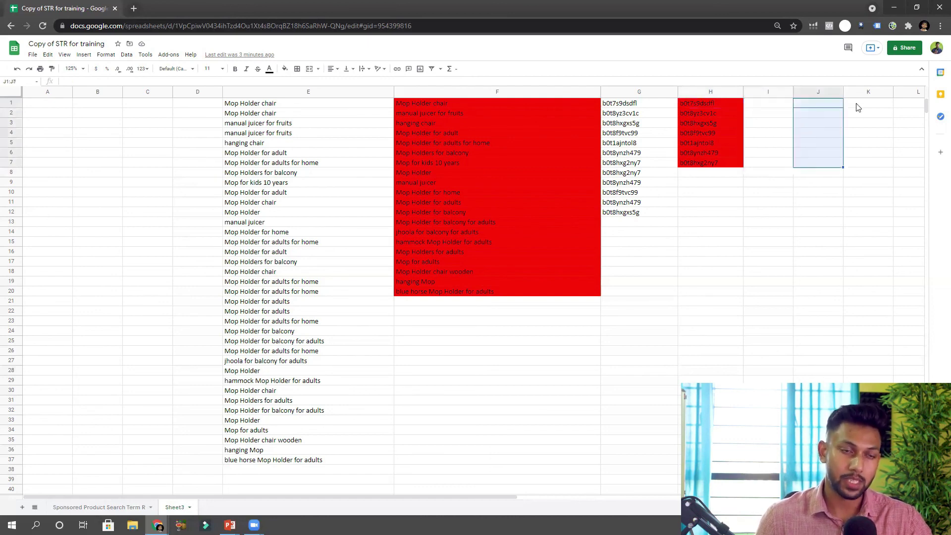
drag(857, 106, 860, 170)
drag(759, 105, 813, 167)
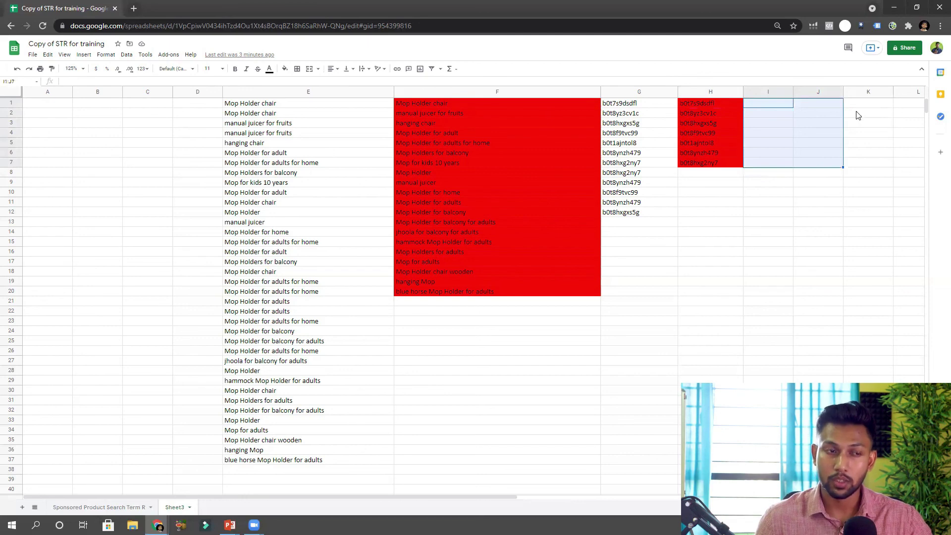
click(649, 104)
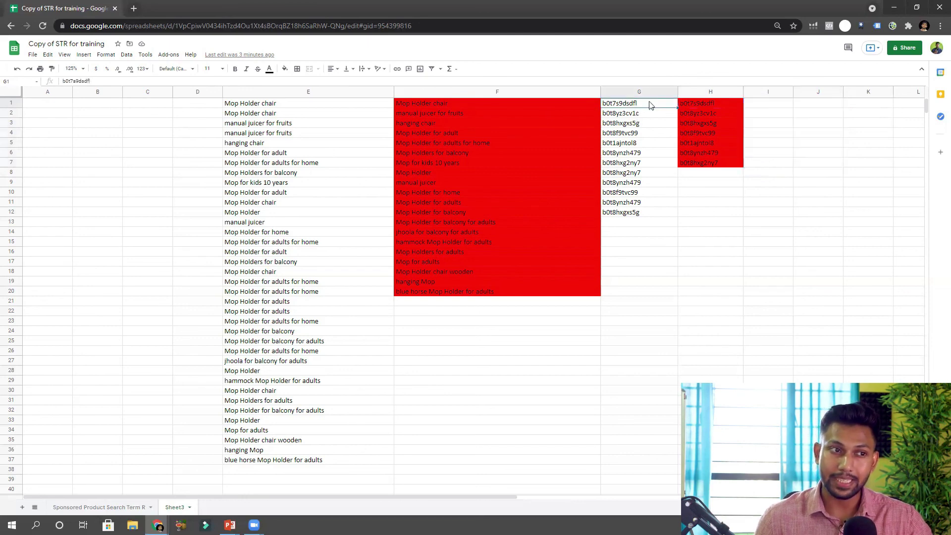